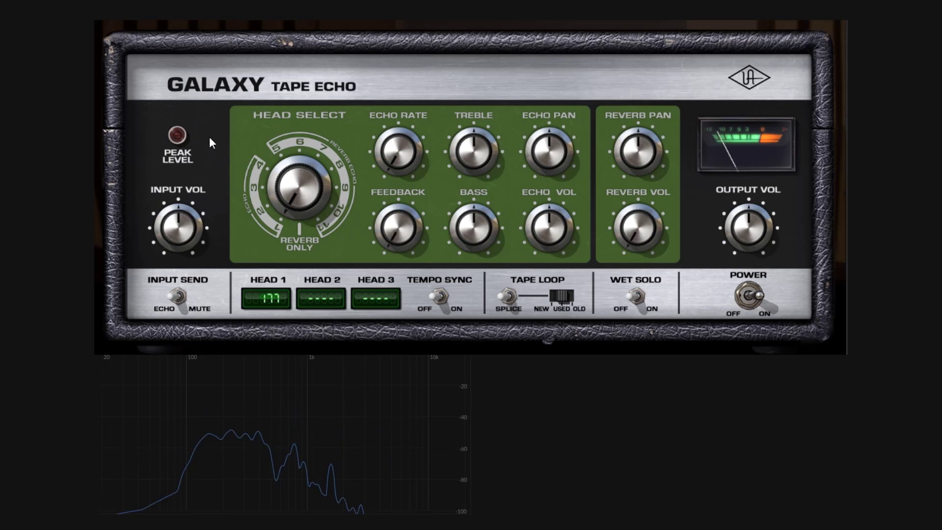
Step: Turn on wet solo and sweep the input volume between low and high settings, ending near maximum
{"action": "left_click", "coordinate": [643, 294]}
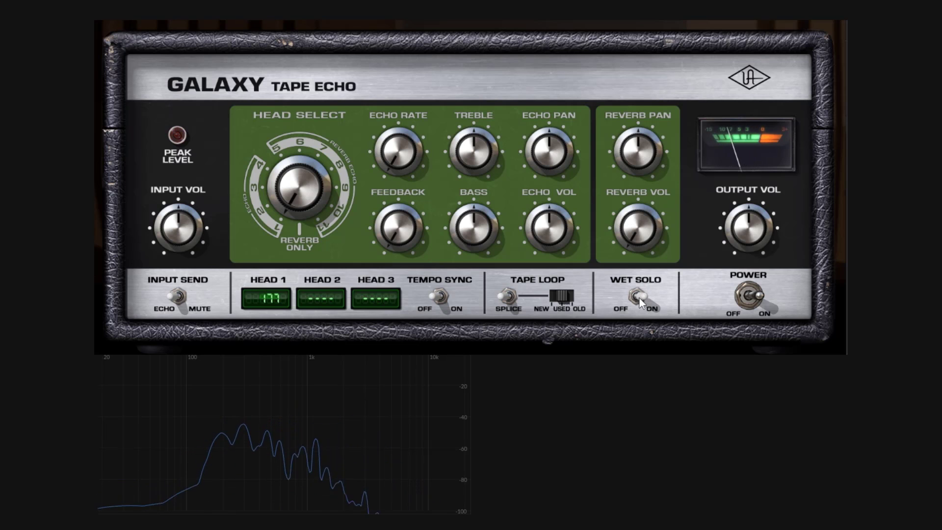
{"action": "left_click_drag", "start_coordinate": [178, 228], "coordinate": [182, 174]}
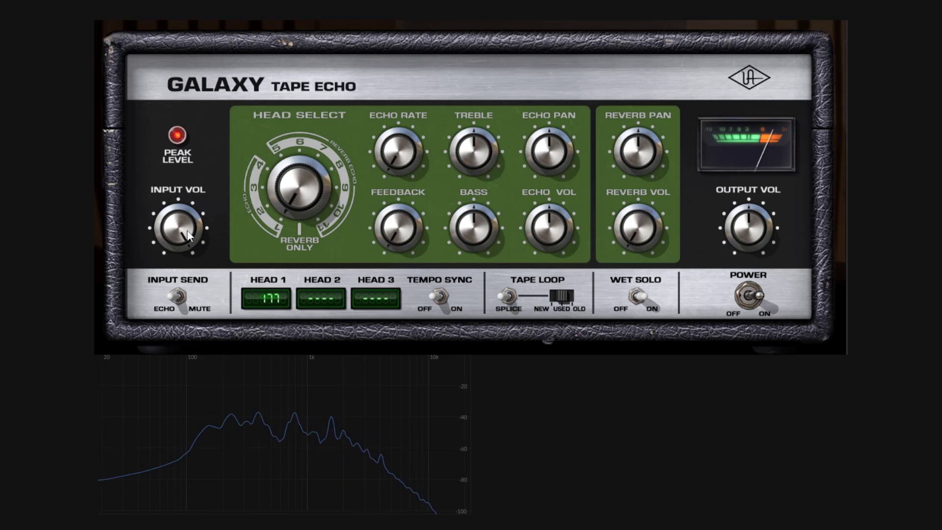
{"action": "left_click_drag", "start_coordinate": [187, 230], "coordinate": [192, 329]}
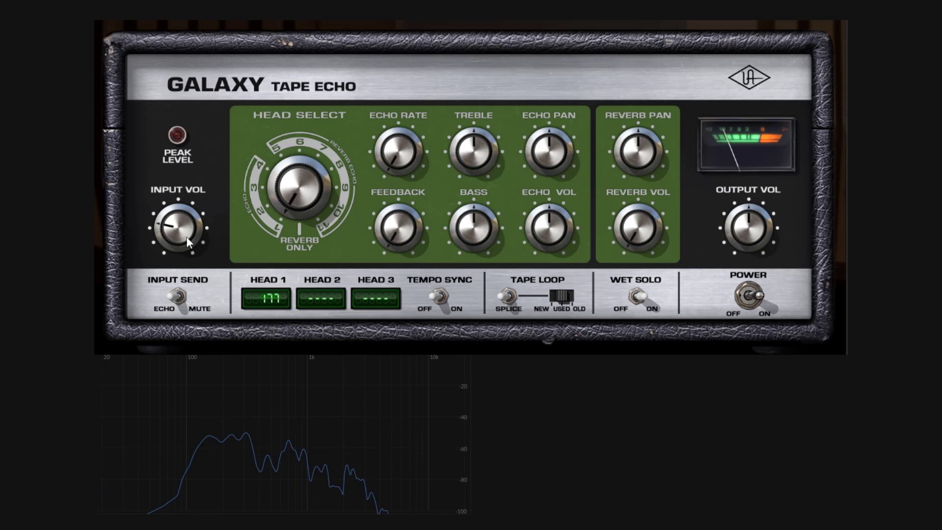
{"action": "left_click_drag", "start_coordinate": [186, 237], "coordinate": [183, 117]}
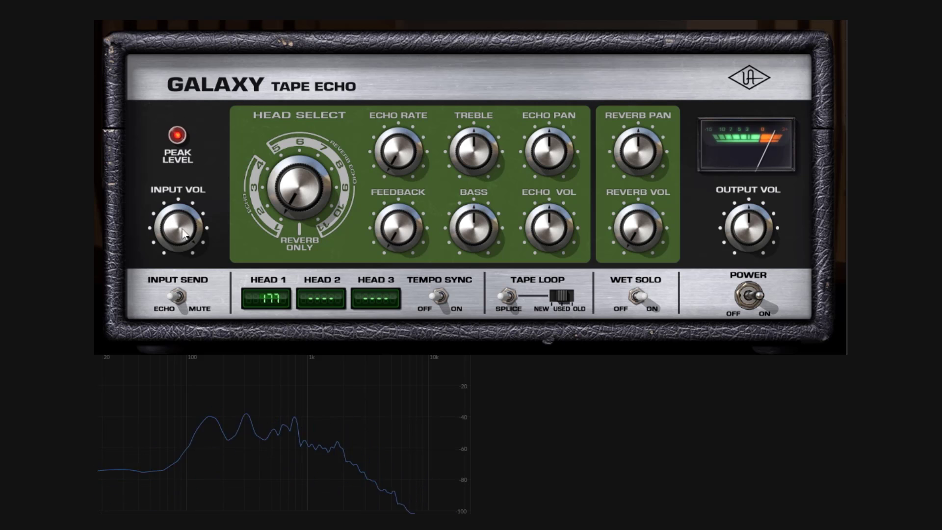
Step: Raise the feedback past noon and rebalance the input, echo and output volumes at or just below noon
{"action": "left_click_drag", "start_coordinate": [415, 227], "coordinate": [423, 152]}
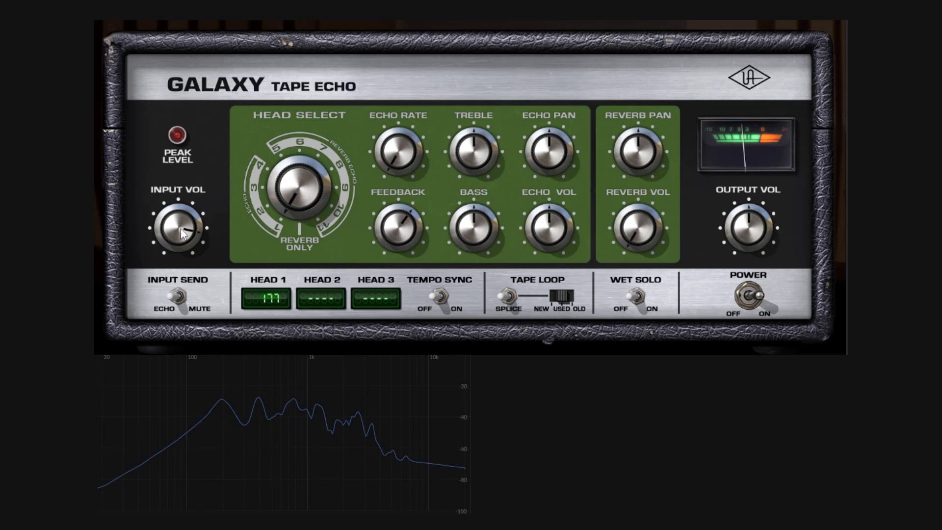
{"action": "mouse_move", "coordinate": [183, 233]}
{"action": "left_mouse_down"}
{"action": "mouse_move", "coordinate": [192, 272]}
{"action": "mouse_move", "coordinate": [185, 248]}
{"action": "mouse_move", "coordinate": [197, 227]}
{"action": "left_mouse_up"}
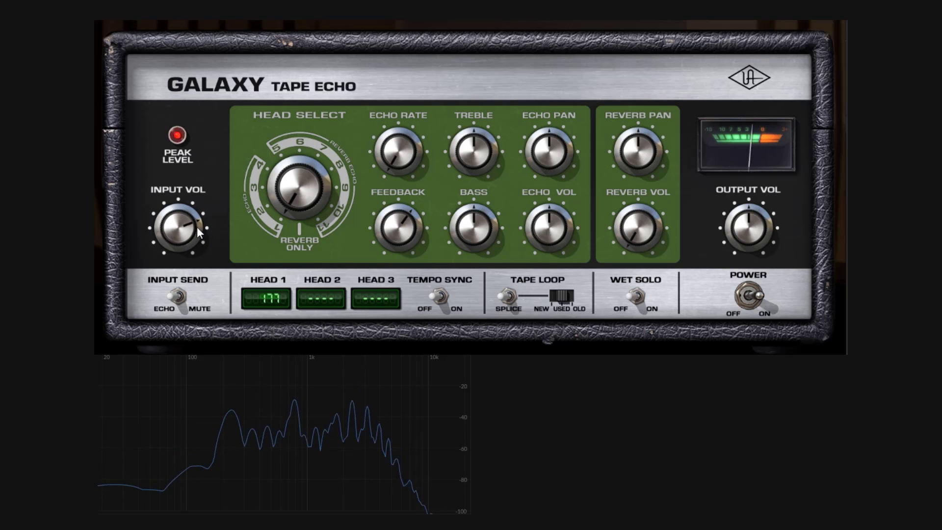
{"action": "left_click_drag", "start_coordinate": [745, 237], "coordinate": [746, 245]}
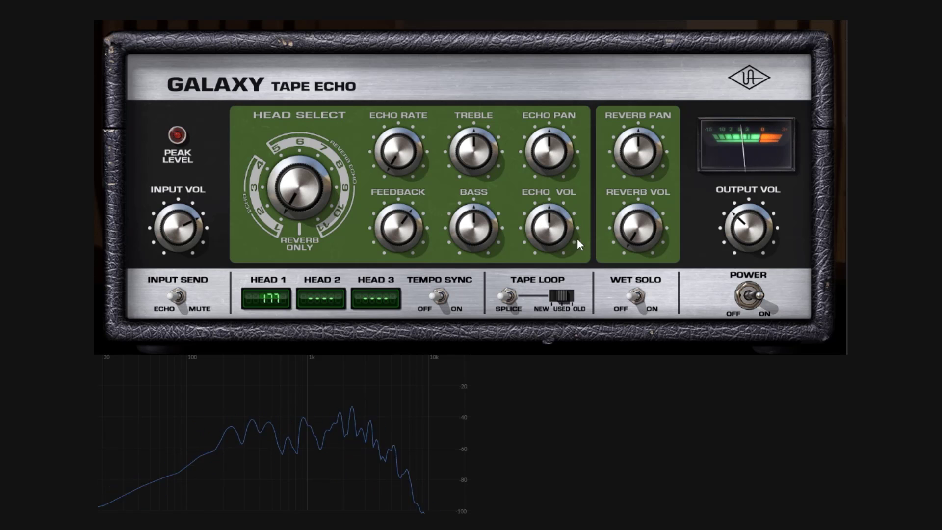
{"action": "left_click_drag", "start_coordinate": [549, 221], "coordinate": [548, 230]}
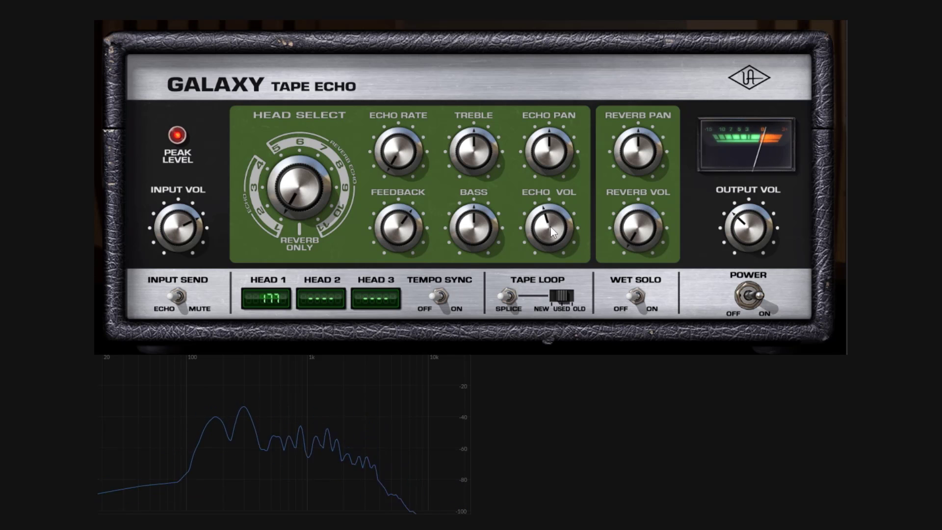
{"action": "left_click_drag", "start_coordinate": [185, 240], "coordinate": [193, 256]}
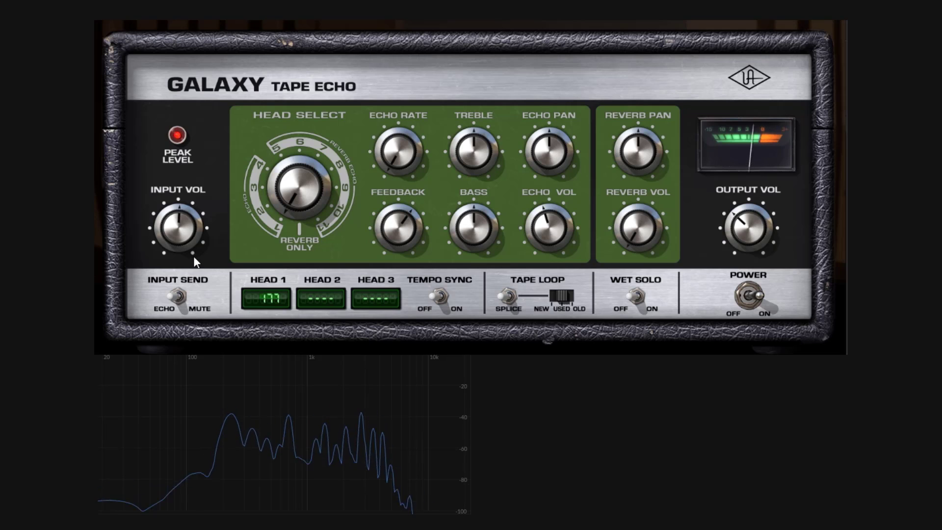
{"action": "left_click_drag", "start_coordinate": [742, 243], "coordinate": [742, 230]}
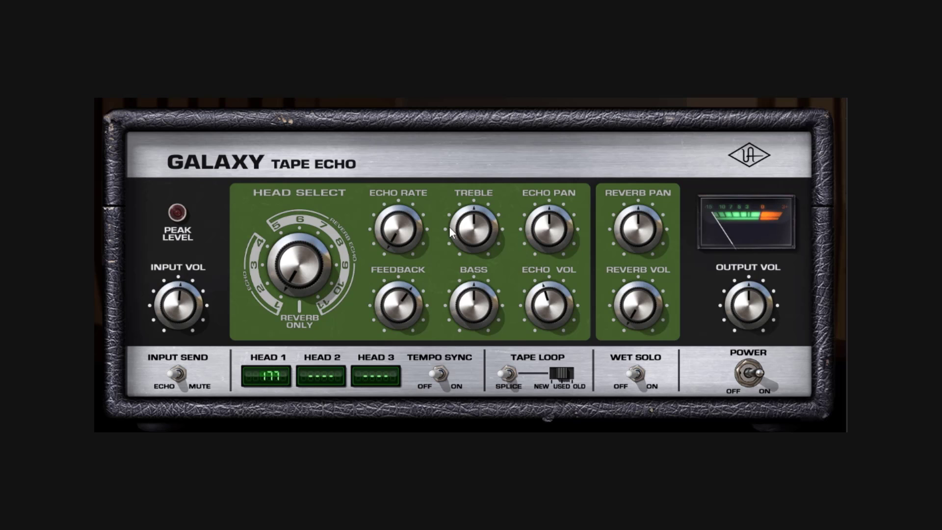
Step: Sweep the echo rate while switching the head selector through positions 1, 2 and 3, returning the rate to minimum
{"action": "mouse_move", "coordinate": [398, 245]}
{"action": "left_mouse_down"}
{"action": "mouse_move", "coordinate": [399, 211]}
{"action": "mouse_move", "coordinate": [399, 245]}
{"action": "left_mouse_up"}
{"action": "left_click_drag", "start_coordinate": [297, 280], "coordinate": [295, 265]}
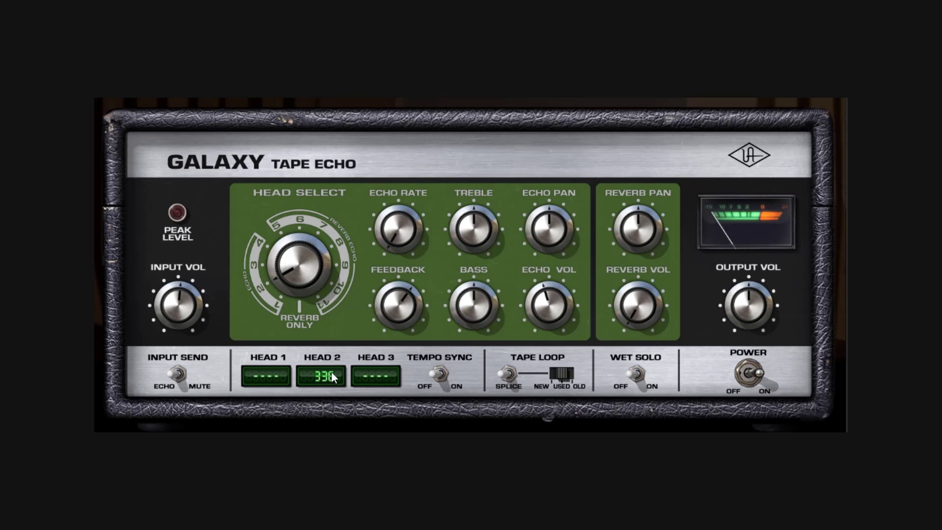
{"action": "left_click_drag", "start_coordinate": [404, 213], "coordinate": [406, 407]}
{"action": "left_click_drag", "start_coordinate": [297, 267], "coordinate": [294, 256]}
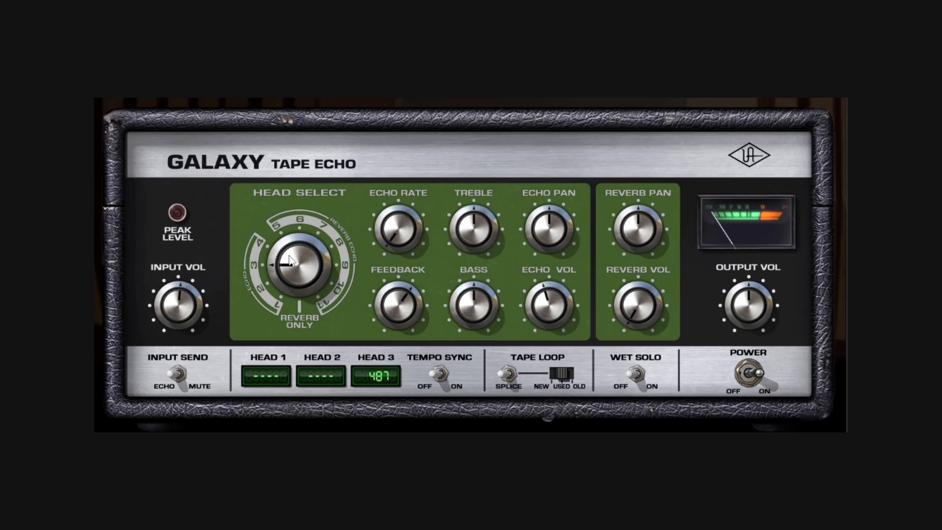
{"action": "left_click_drag", "start_coordinate": [388, 224], "coordinate": [434, 397]}
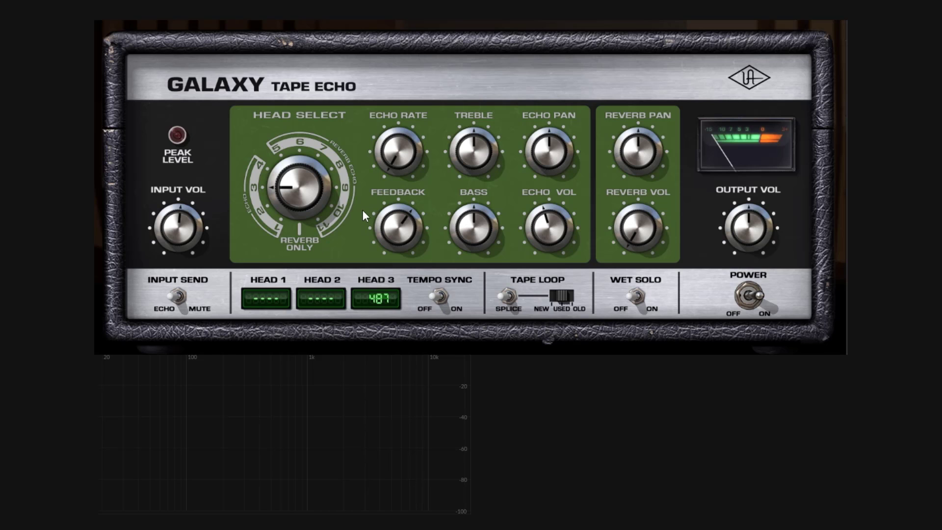
Step: Start playback and compare head selector positions 2, 3 and 4, easing the feedback down slightly
{"action": "key", "text": "space"}
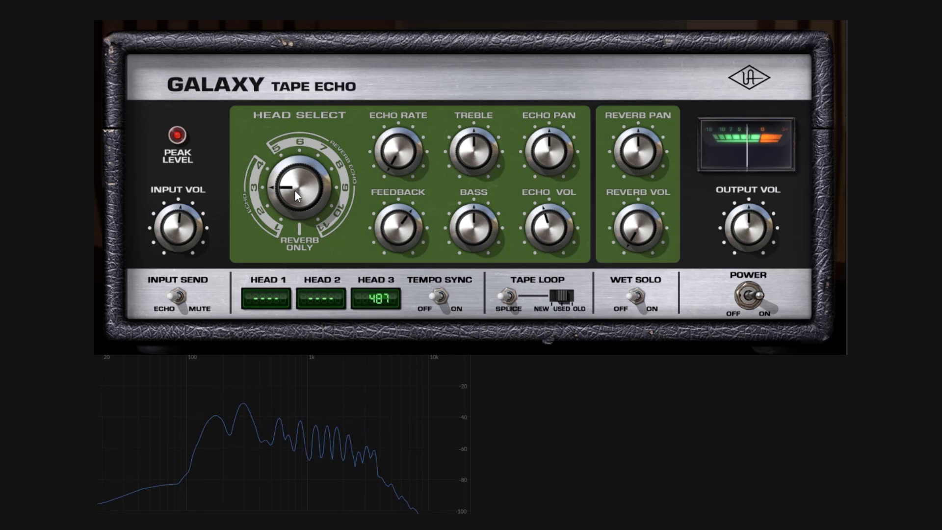
{"action": "scroll", "coordinate": [294, 189], "scroll_direction": "down", "scroll_amount": 1}
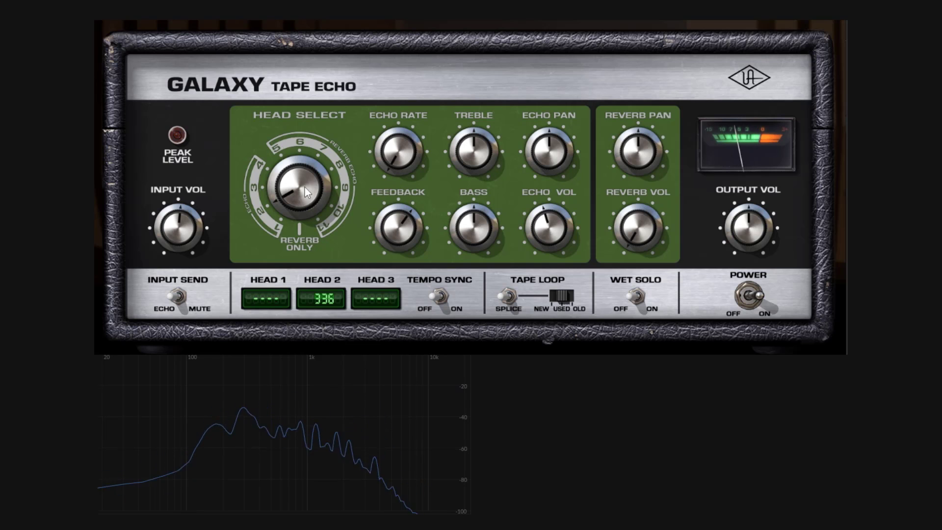
{"action": "scroll", "coordinate": [302, 185], "scroll_direction": "up", "scroll_amount": 1}
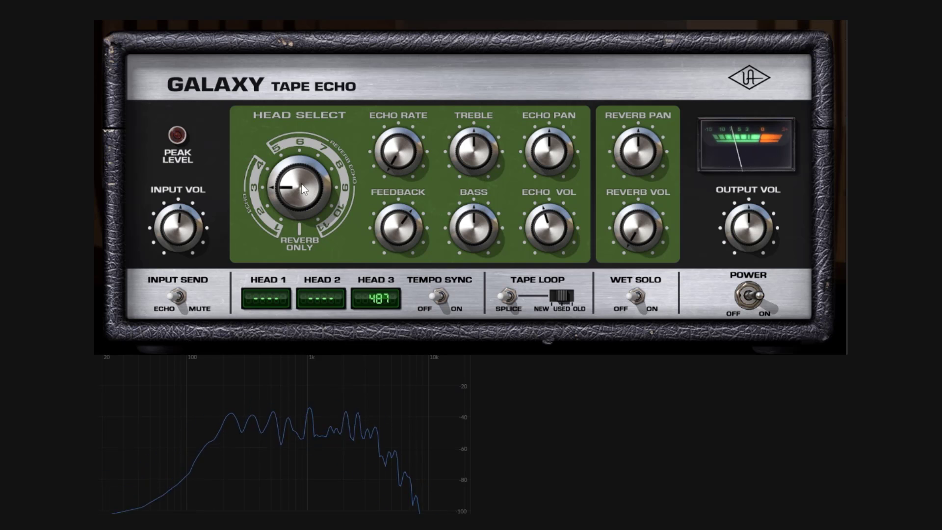
{"action": "scroll", "coordinate": [301, 187], "scroll_direction": "up", "scroll_amount": 1}
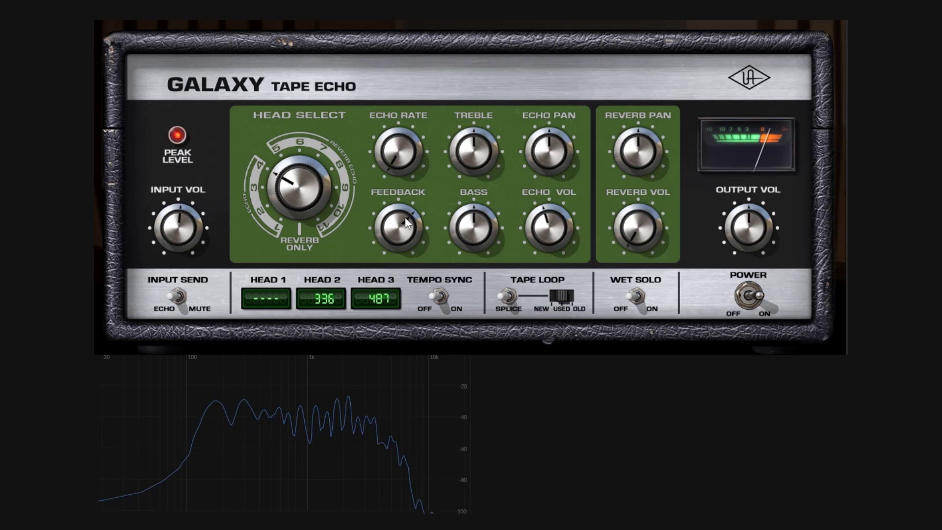
{"action": "left_click_drag", "start_coordinate": [410, 237], "coordinate": [405, 241]}
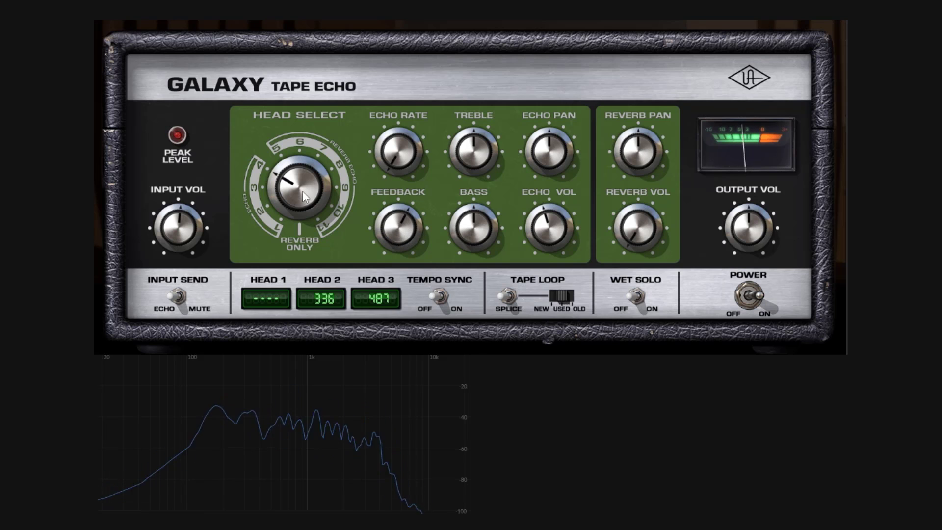
Step: Step the head selector from position 5 up to 11 to compare the head combinations, and return it to 8
{"action": "left_click_drag", "start_coordinate": [305, 198], "coordinate": [305, 196]}
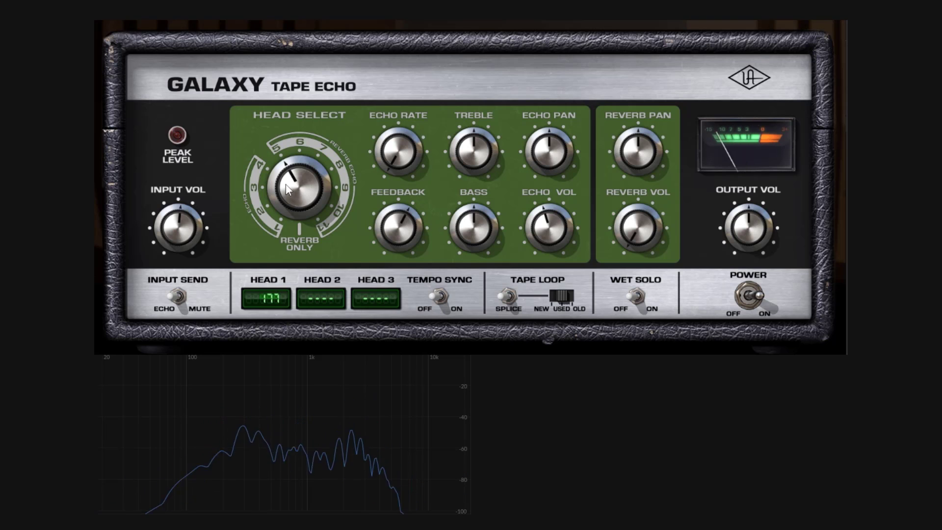
{"action": "left_click_drag", "start_coordinate": [287, 190], "coordinate": [289, 192]}
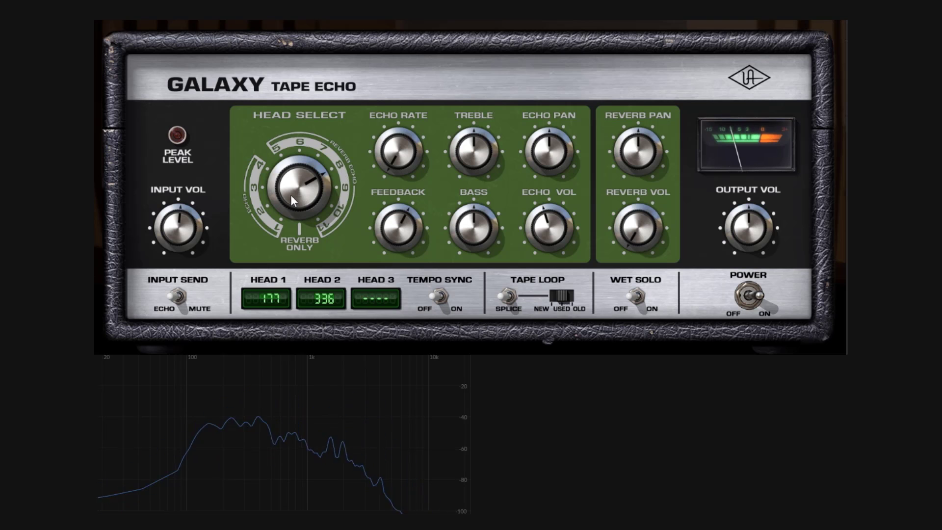
{"action": "left_click_drag", "start_coordinate": [290, 194], "coordinate": [291, 195]}
{"action": "scroll", "coordinate": [292, 195], "scroll_direction": "up", "scroll_amount": 1}
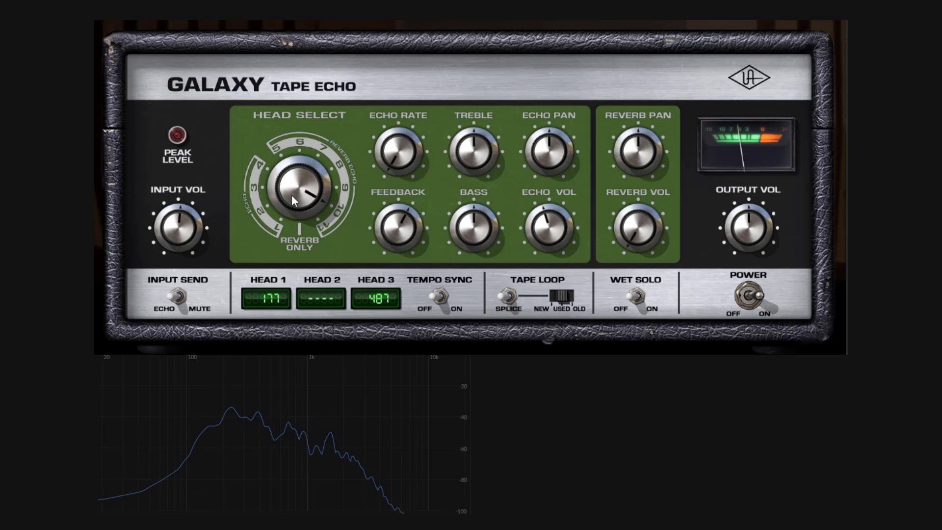
{"action": "scroll", "coordinate": [292, 195], "scroll_direction": "up", "scroll_amount": 1}
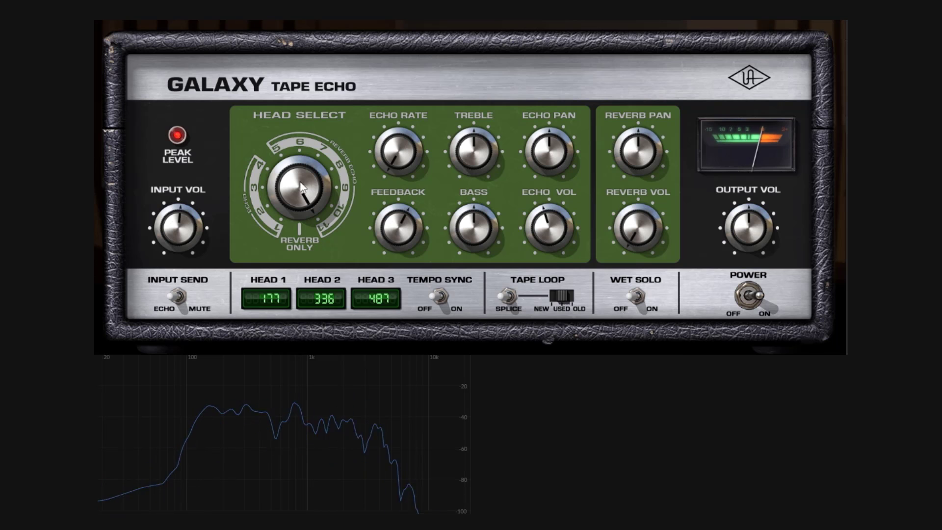
{"action": "left_click_drag", "start_coordinate": [301, 187], "coordinate": [370, 257]}
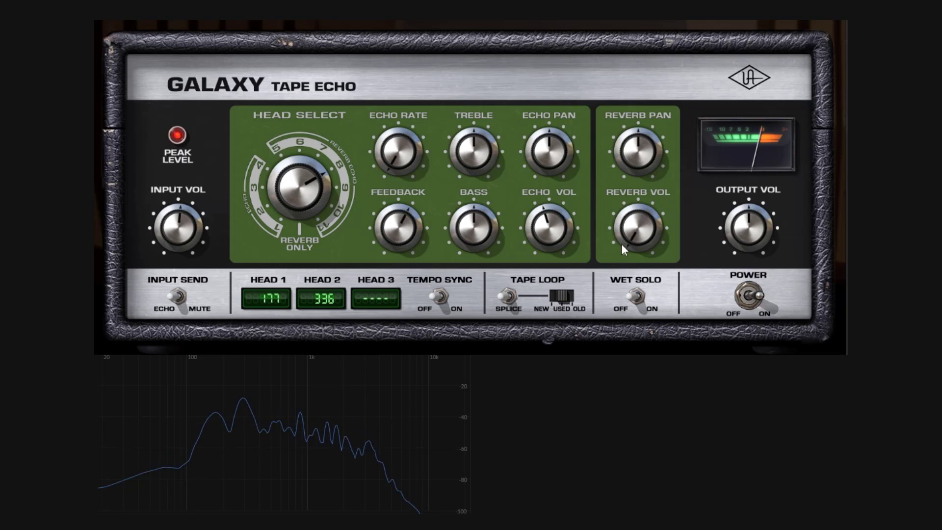
Step: Raise the reverb volume gradually to about noon with head selector position 8, and return it to minimum
{"action": "left_click_drag", "start_coordinate": [636, 230], "coordinate": [634, 235]}
{"action": "scroll", "coordinate": [635, 235], "scroll_direction": "up", "scroll_amount": 2}
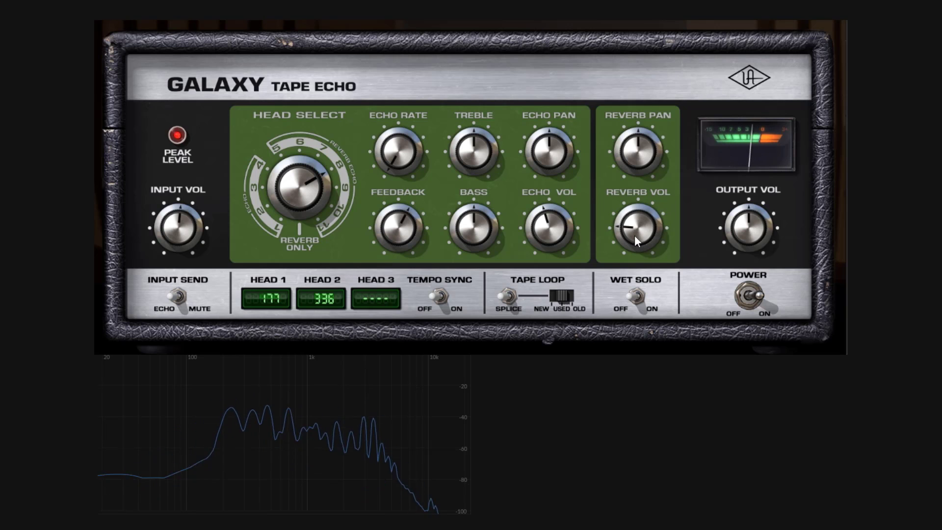
{"action": "scroll", "coordinate": [634, 235], "scroll_direction": "up", "scroll_amount": 3}
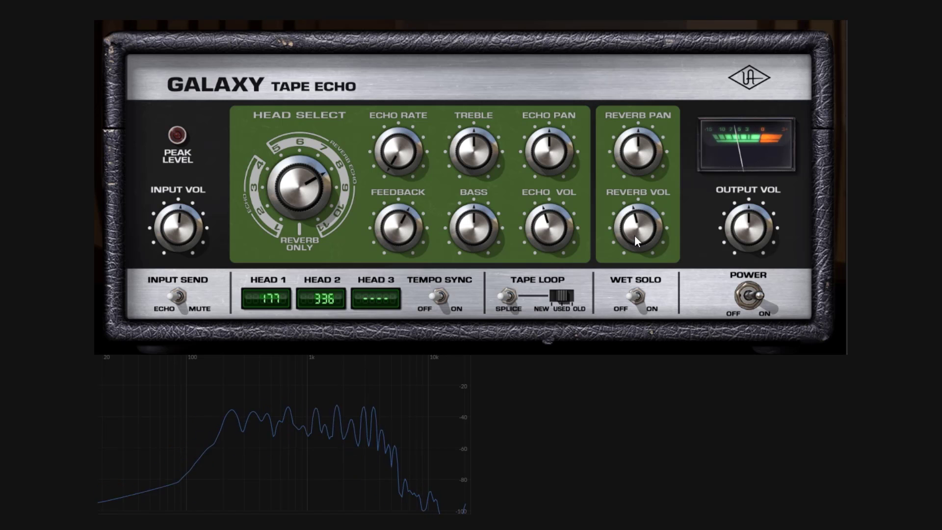
{"action": "scroll", "coordinate": [542, 235], "scroll_direction": "up", "scroll_amount": 1}
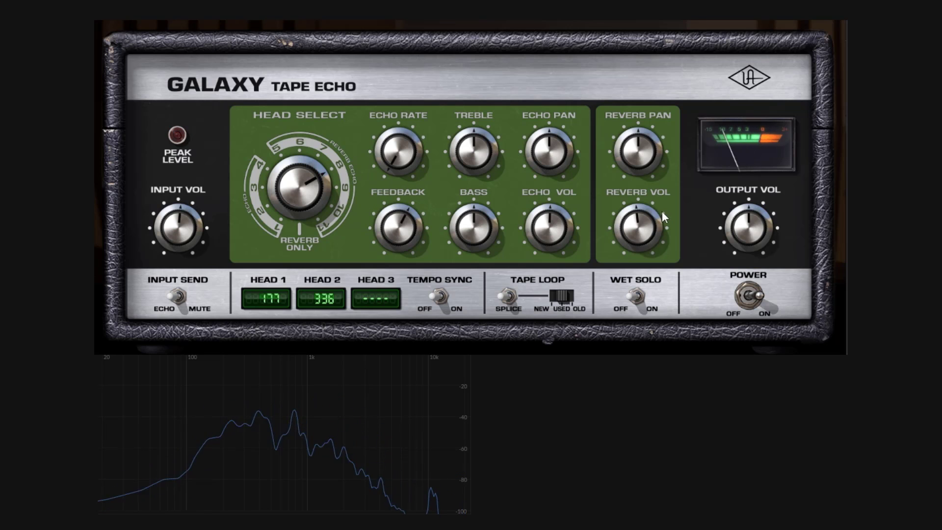
{"action": "left_click_drag", "start_coordinate": [642, 218], "coordinate": [642, 256]}
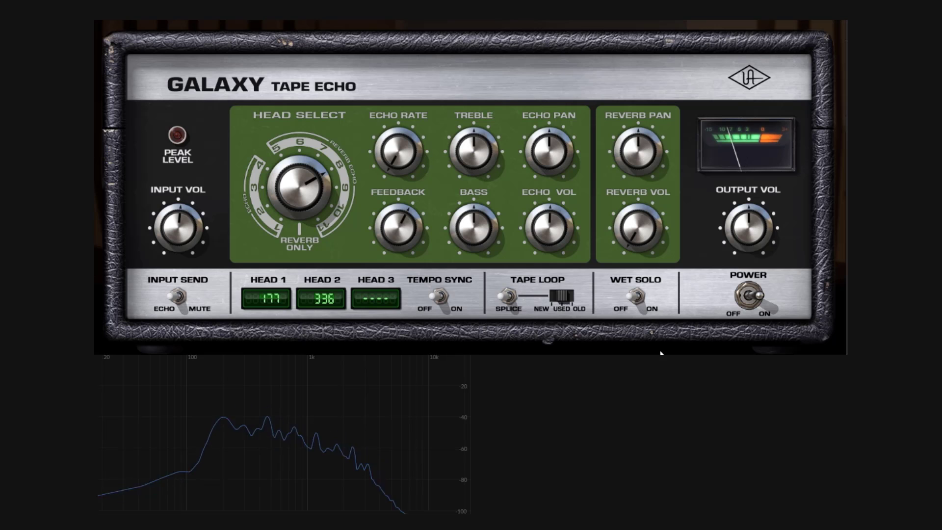
Step: Set the head selector to Reverb Only and try the echo volume and reverb volume, returning the reverb to minimum
{"action": "left_click_drag", "start_coordinate": [322, 186], "coordinate": [317, 148]}
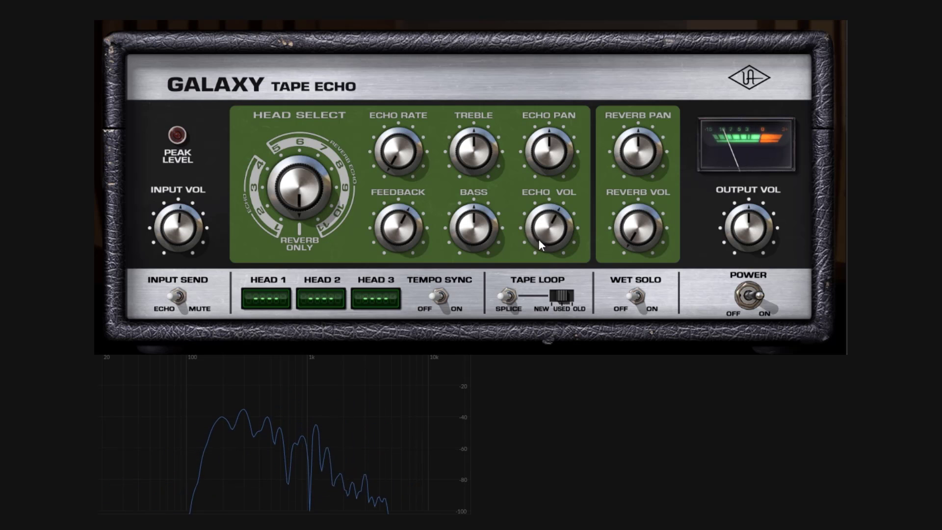
{"action": "left_click_drag", "start_coordinate": [552, 273], "coordinate": [551, 232]}
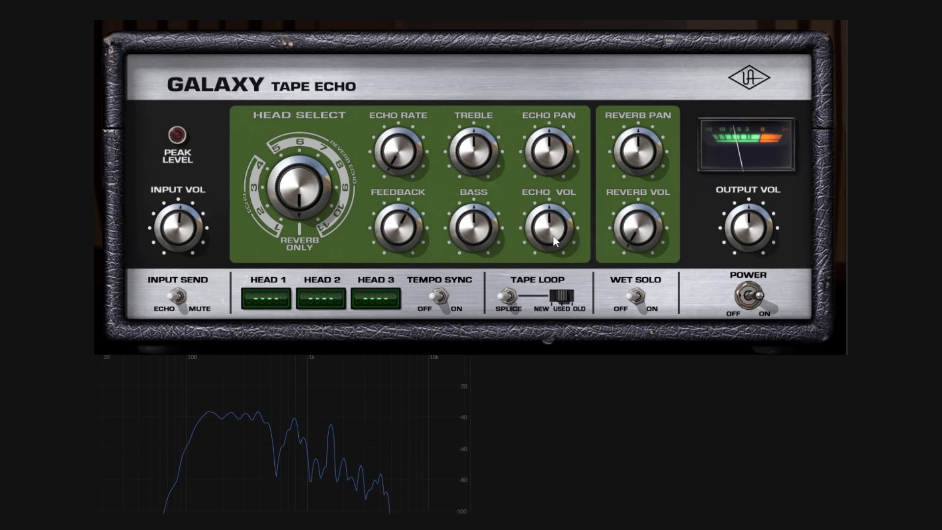
{"action": "left_click_drag", "start_coordinate": [628, 231], "coordinate": [631, 168]}
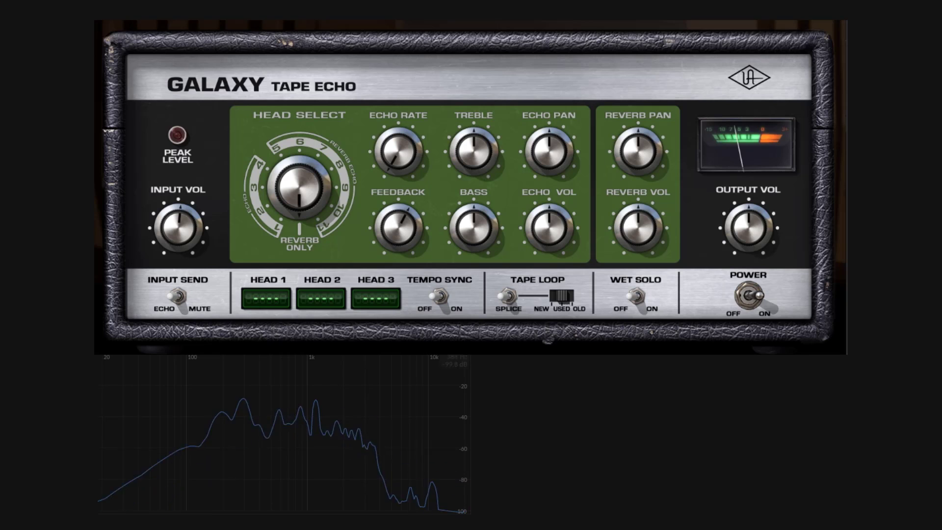
{"action": "left_click_drag", "start_coordinate": [648, 229], "coordinate": [637, 326]}
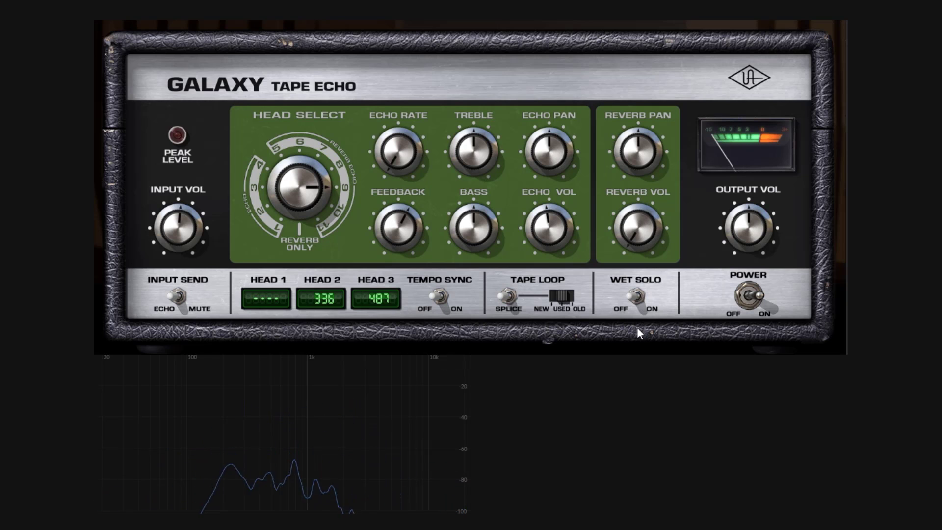
Step: Set the head selector to position 6 and push the feedback near maximum, easing it back to just past three o'clock
{"action": "left_click_drag", "start_coordinate": [397, 227], "coordinate": [107, 403]}
{"action": "left_click_drag", "start_coordinate": [319, 187], "coordinate": [319, 217]}
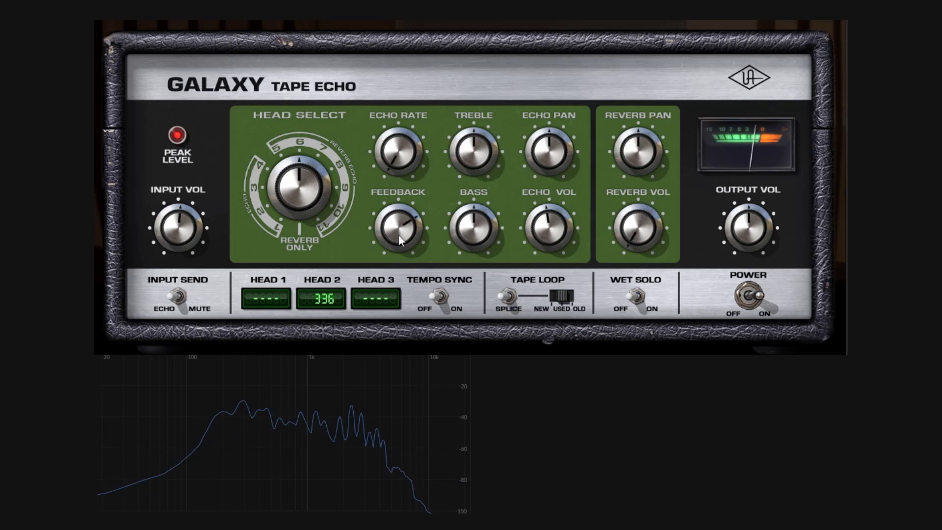
{"action": "scroll", "coordinate": [398, 235], "scroll_direction": "up", "scroll_amount": 2}
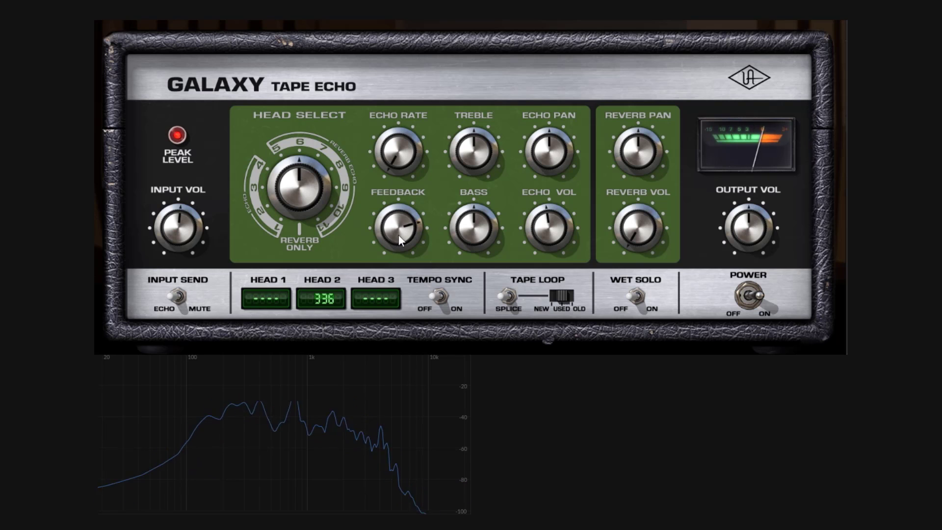
{"action": "scroll", "coordinate": [179, 239], "scroll_direction": "down", "scroll_amount": 2}
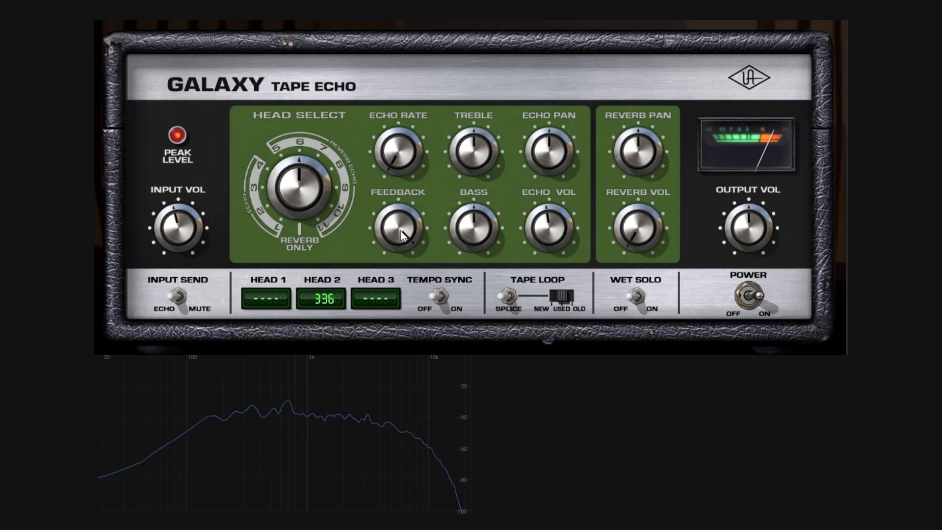
{"action": "left_click_drag", "start_coordinate": [402, 236], "coordinate": [425, 253]}
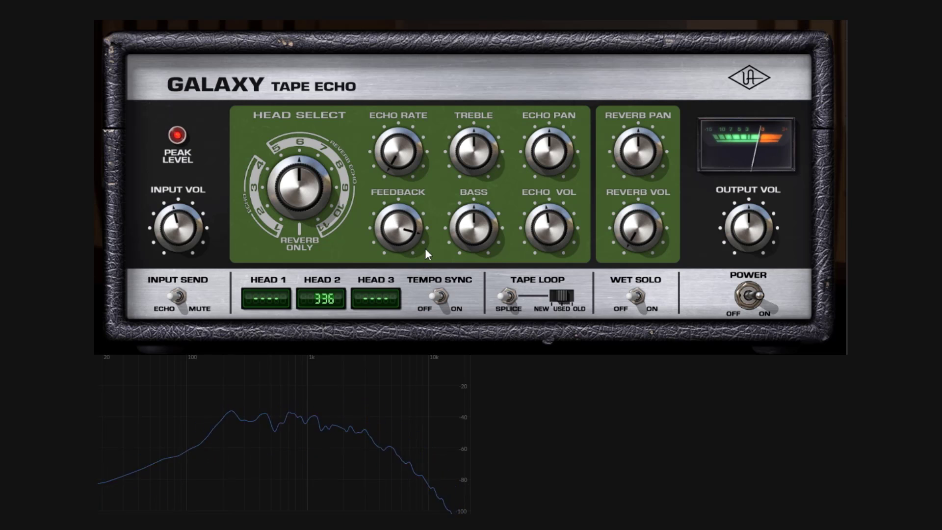
Step: Lower the feedback to about eleven o'clock, raise it to near maximum, and ease it back down to noon
{"action": "left_click_drag", "start_coordinate": [428, 255], "coordinate": [444, 302]}
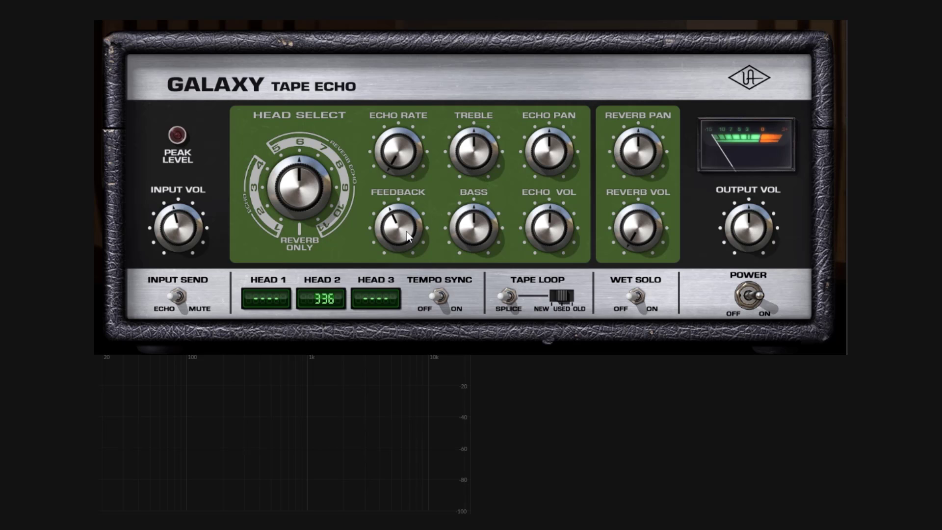
{"action": "left_click_drag", "start_coordinate": [406, 240], "coordinate": [417, 161]}
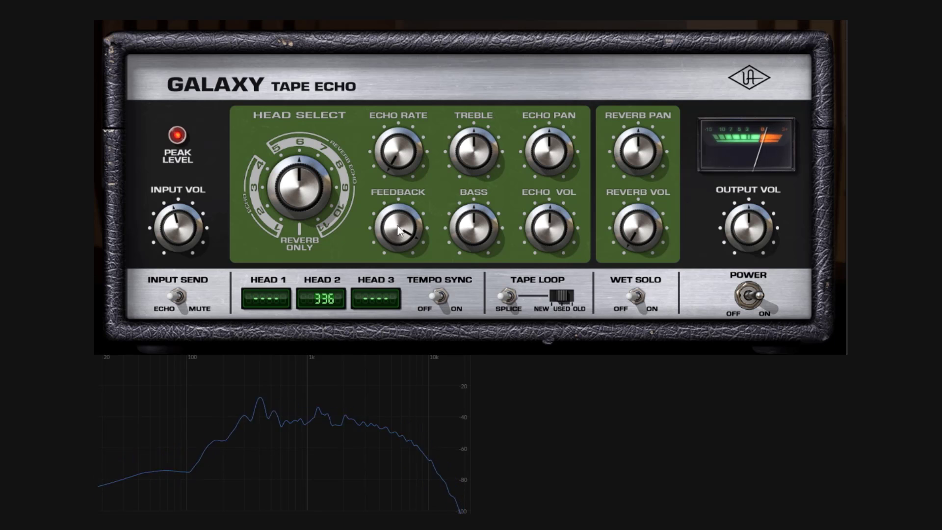
{"action": "left_click_drag", "start_coordinate": [397, 236], "coordinate": [399, 234]}
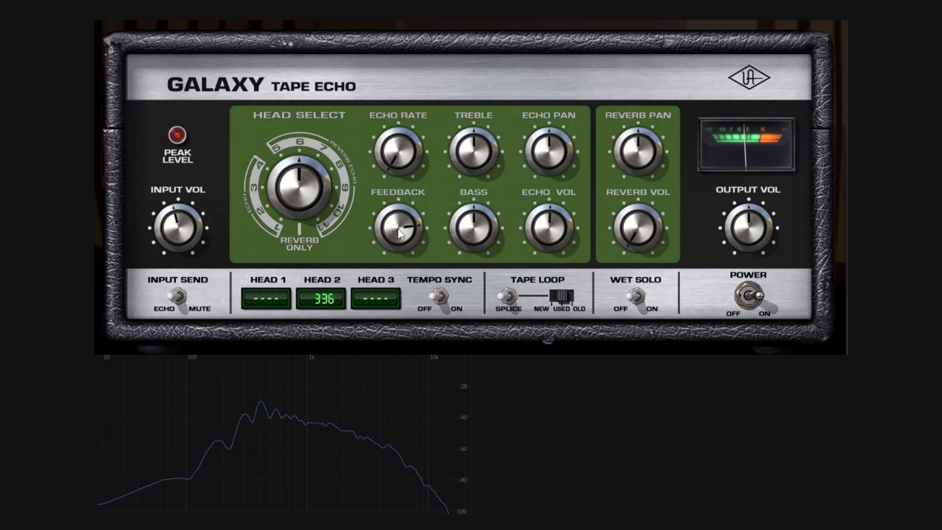
{"action": "left_click_drag", "start_coordinate": [398, 233], "coordinate": [397, 250]}
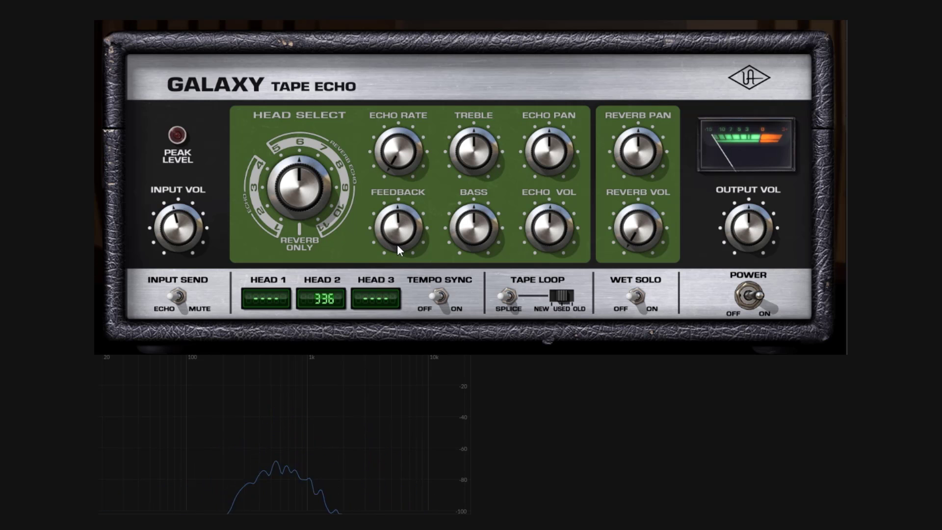
Step: Push the feedback from noon up to maximum to build up the repeats, and return it to noon
{"action": "left_click_drag", "start_coordinate": [397, 242], "coordinate": [394, 200]}
{"action": "left_click", "coordinate": [394, 199], "text": "ctrl"}
{"action": "left_click_drag", "start_coordinate": [399, 236], "coordinate": [400, 192]}
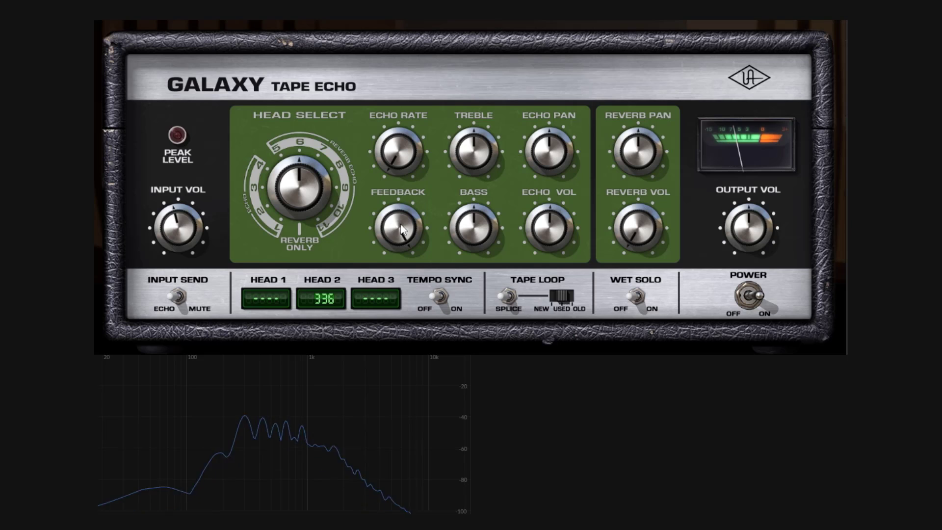
{"action": "left_click_drag", "start_coordinate": [401, 231], "coordinate": [415, 306]}
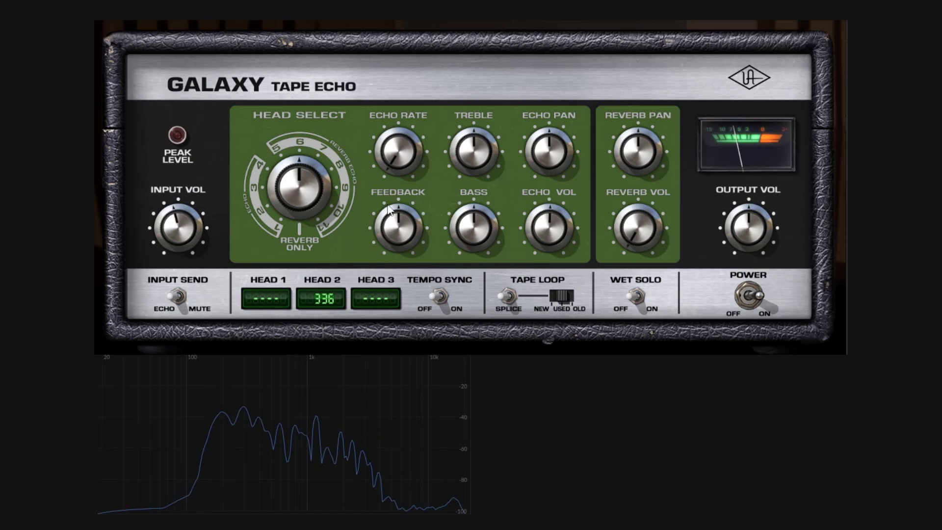
Step: Turn on tempo sync, set the echo rate to 1/8 on head 2, and raise the echo volume and feedback past noon
{"action": "left_click", "coordinate": [441, 296]}
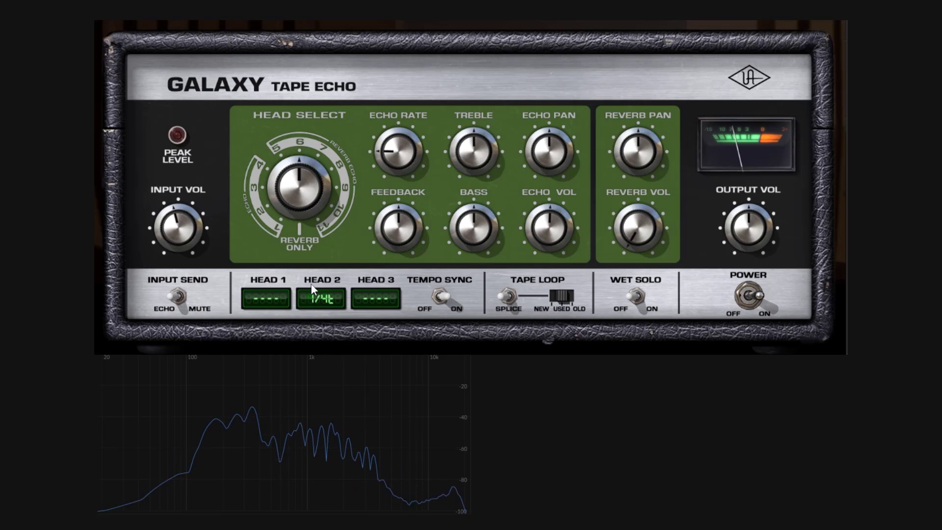
{"action": "left_click_drag", "start_coordinate": [393, 159], "coordinate": [395, 154]}
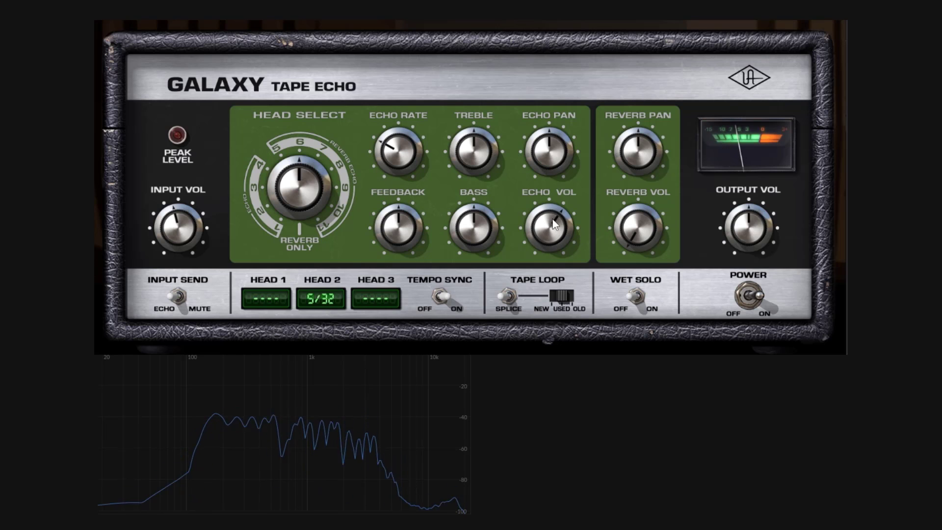
{"action": "left_click_drag", "start_coordinate": [411, 219], "coordinate": [402, 215]}
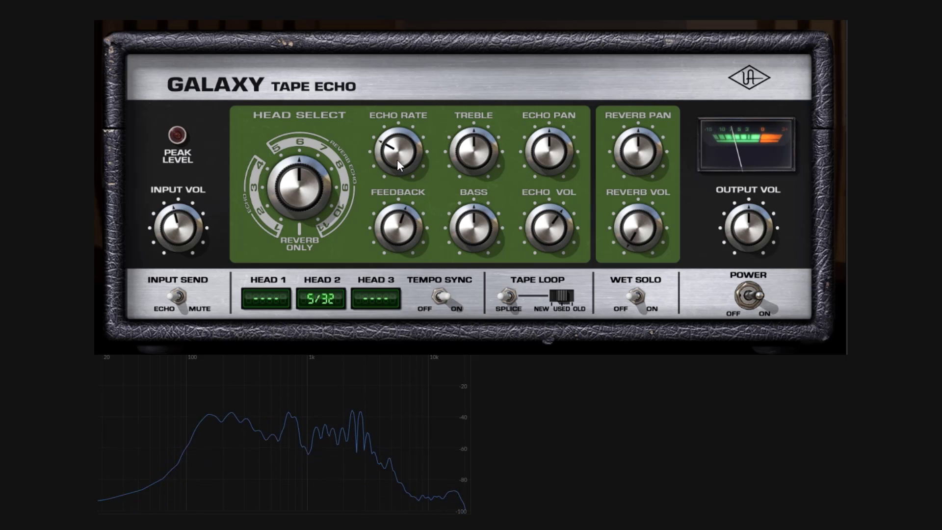
{"action": "left_click_drag", "start_coordinate": [398, 162], "coordinate": [394, 156]}
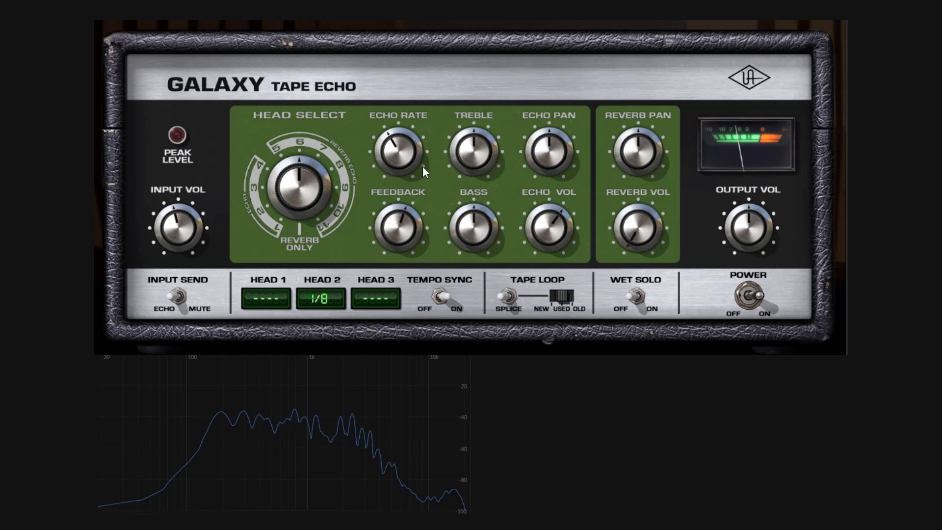
Step: Step the synced echo rate up through 1/16d and 1/8t to maximum, and return it to 1/8t on head 2
{"action": "scroll", "coordinate": [404, 157], "scroll_direction": "up", "scroll_amount": 1}
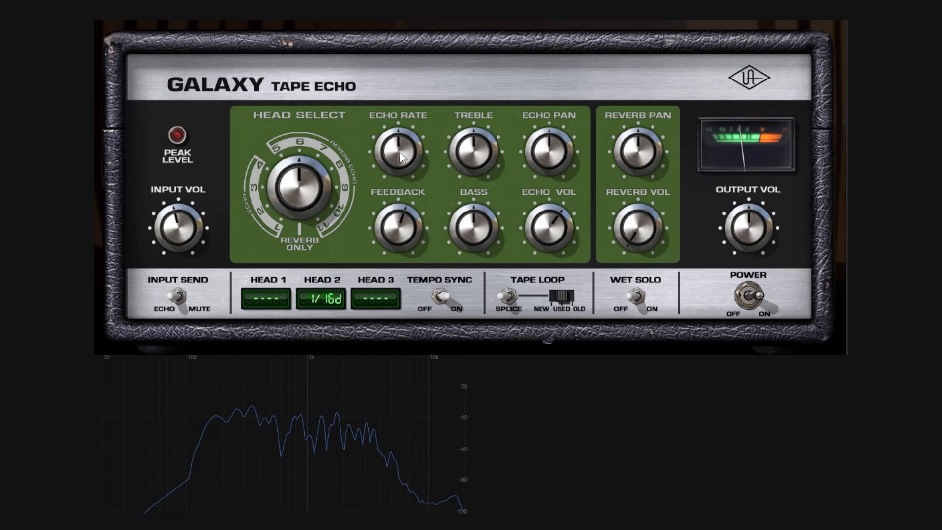
{"action": "scroll", "coordinate": [399, 141], "scroll_direction": "up", "scroll_amount": 1}
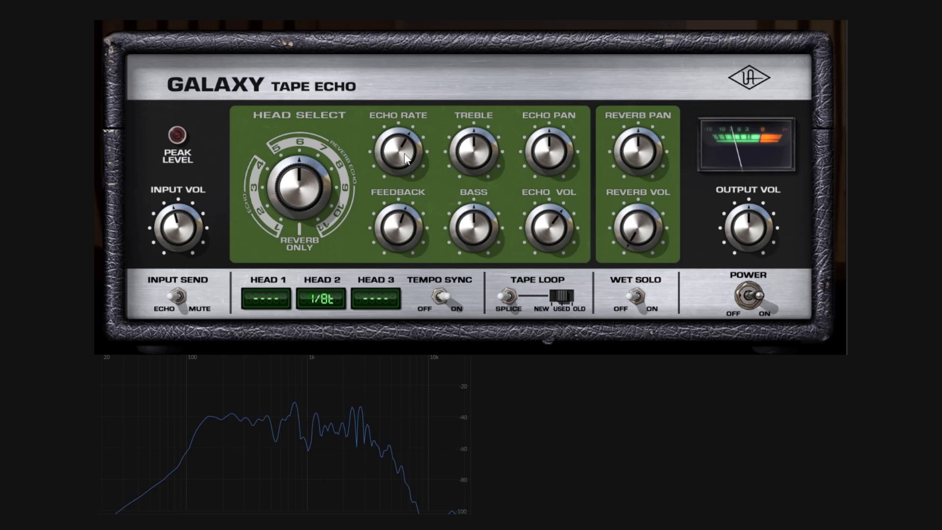
{"action": "scroll", "coordinate": [406, 151], "scroll_direction": "up", "scroll_amount": 1}
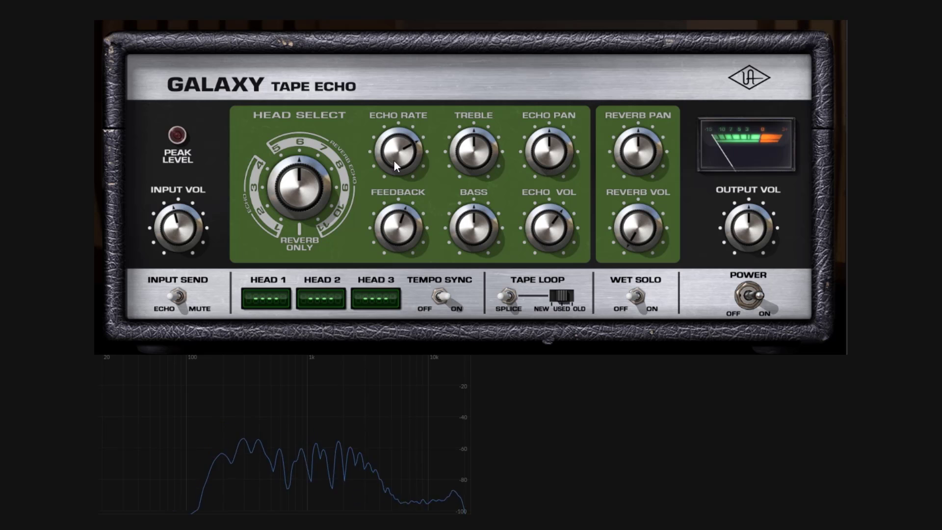
{"action": "scroll", "coordinate": [394, 160], "scroll_direction": "up", "scroll_amount": 1}
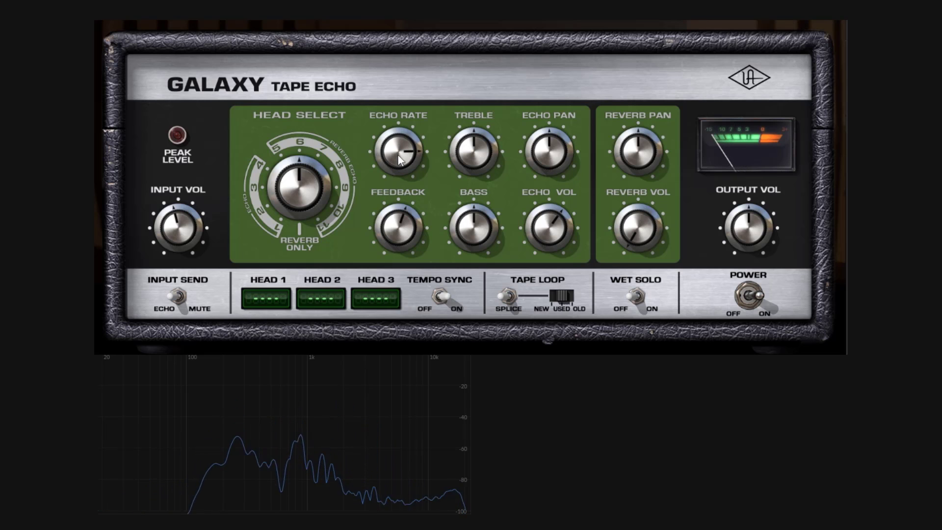
{"action": "left_click_drag", "start_coordinate": [398, 158], "coordinate": [404, 131]}
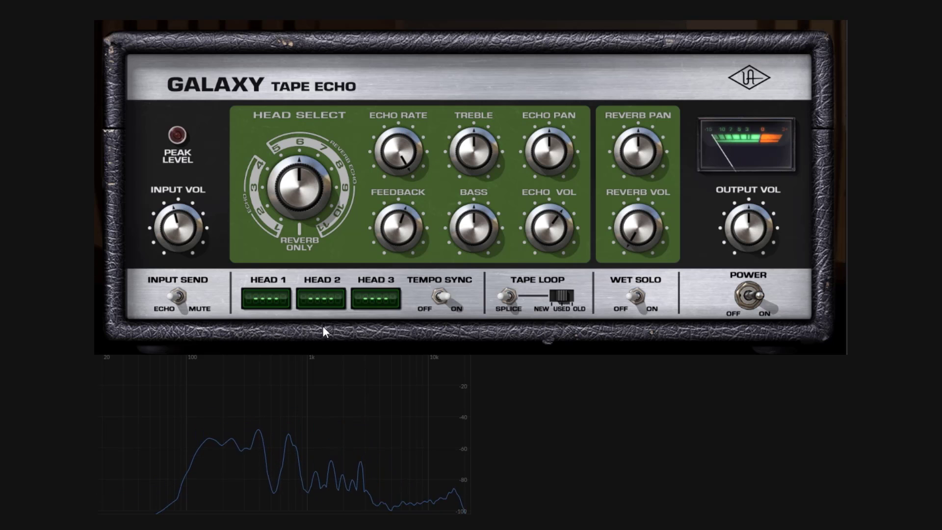
{"action": "left_click_drag", "start_coordinate": [397, 182], "coordinate": [398, 194]}
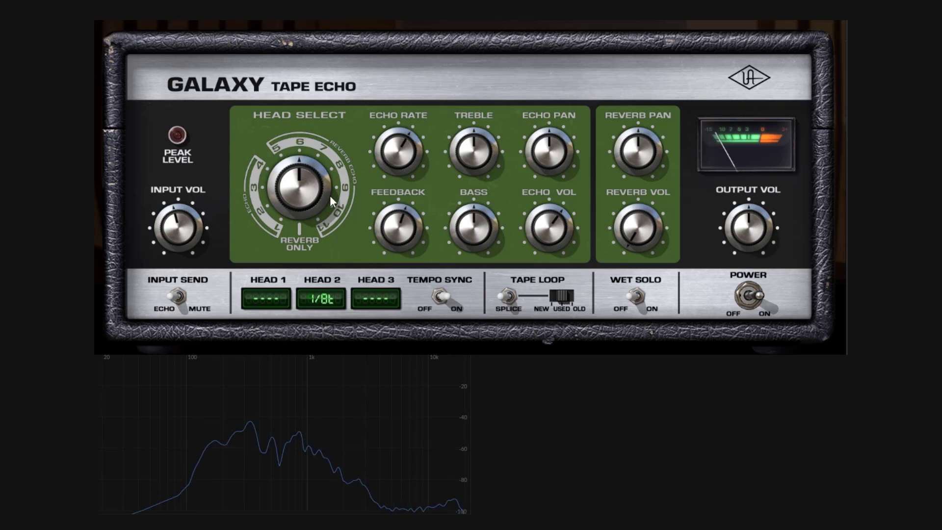
Step: Set the head selector to position 8 and sweep the synced echo rate down to 5/32 and back to 1/8t on head 2
{"action": "left_click_drag", "start_coordinate": [330, 195], "coordinate": [315, 170]}
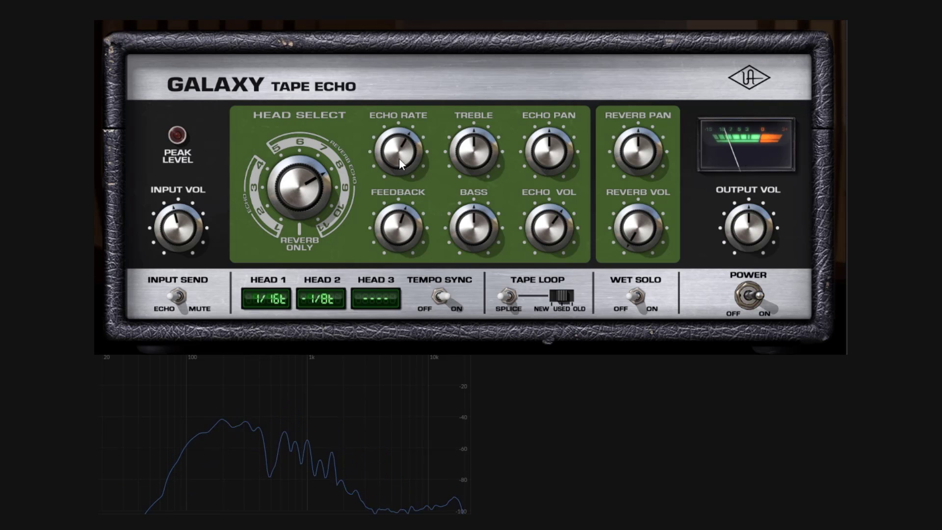
{"action": "mouse_move", "coordinate": [399, 159]}
{"action": "left_mouse_down"}
{"action": "mouse_move", "coordinate": [402, 151]}
{"action": "mouse_move", "coordinate": [397, 161]}
{"action": "left_mouse_up"}
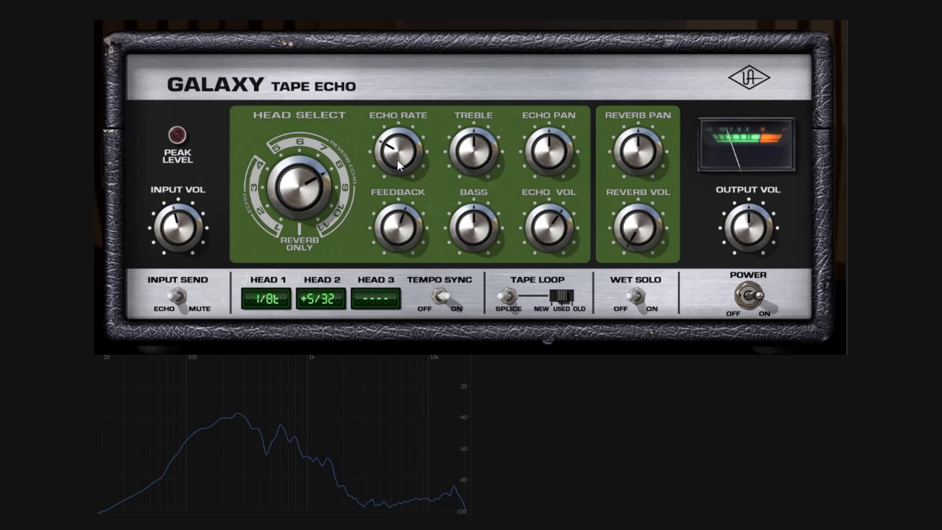
{"action": "left_click_drag", "start_coordinate": [398, 162], "coordinate": [408, 148]}
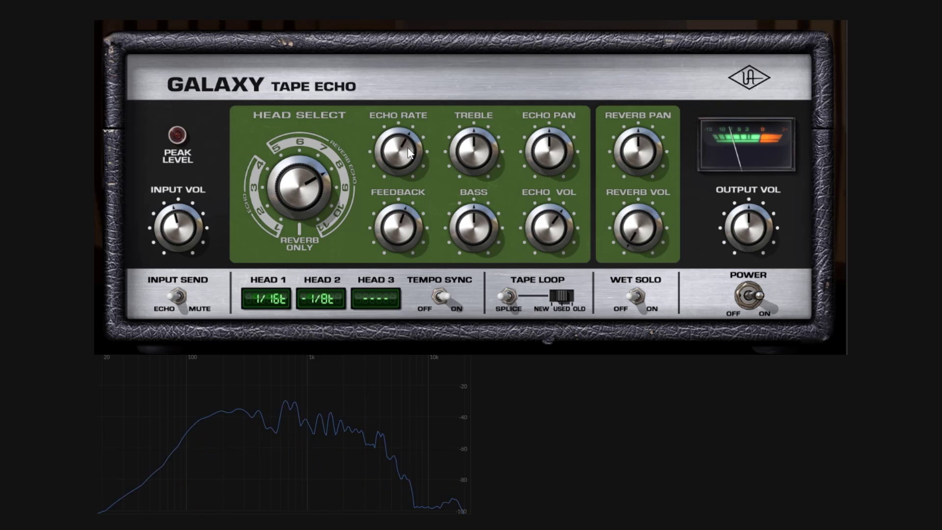
Step: Turn off tempo sync and set the echo rate just before noon, for 137 on head 1 and 261 on head 2
{"action": "left_click", "coordinate": [444, 300]}
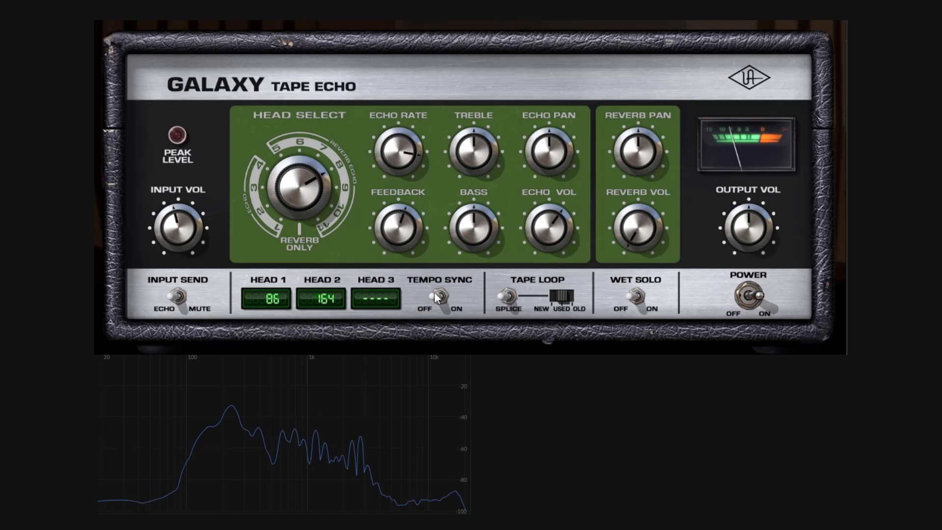
{"action": "left_click_drag", "start_coordinate": [406, 165], "coordinate": [443, 216]}
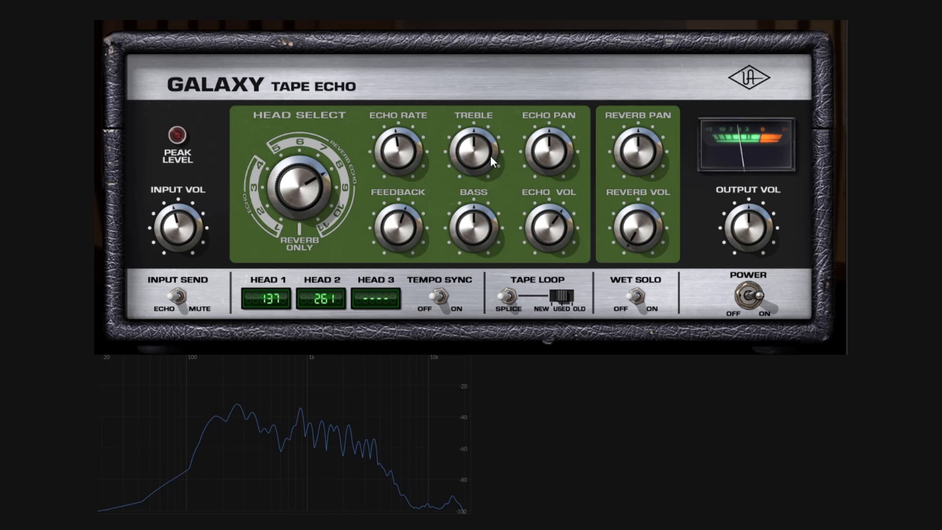
Step: Sweep the treble between maximum and minimum, turn on wet solo with more output volume, repeat the maximum, and return the treble to noon
{"action": "left_click_drag", "start_coordinate": [485, 148], "coordinate": [485, 84]}
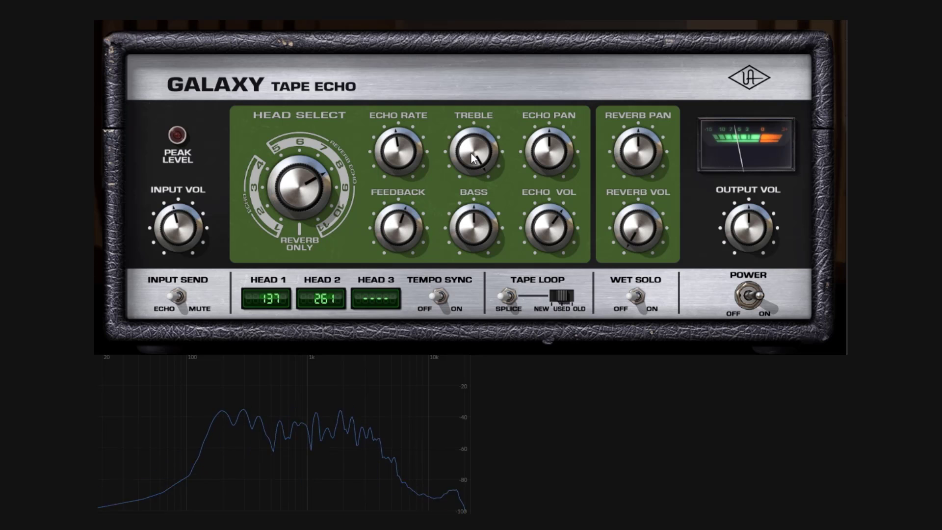
{"action": "left_click_drag", "start_coordinate": [470, 154], "coordinate": [469, 273]}
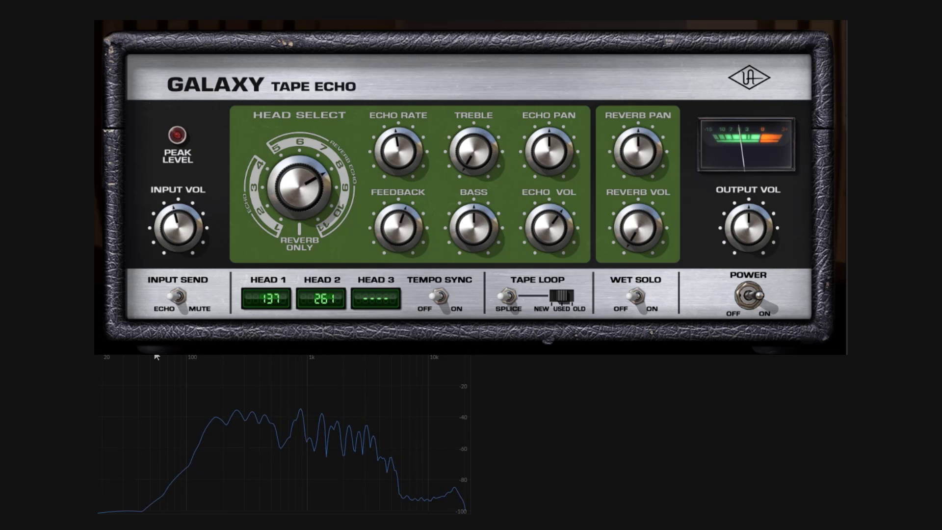
{"action": "left_click", "coordinate": [644, 299]}
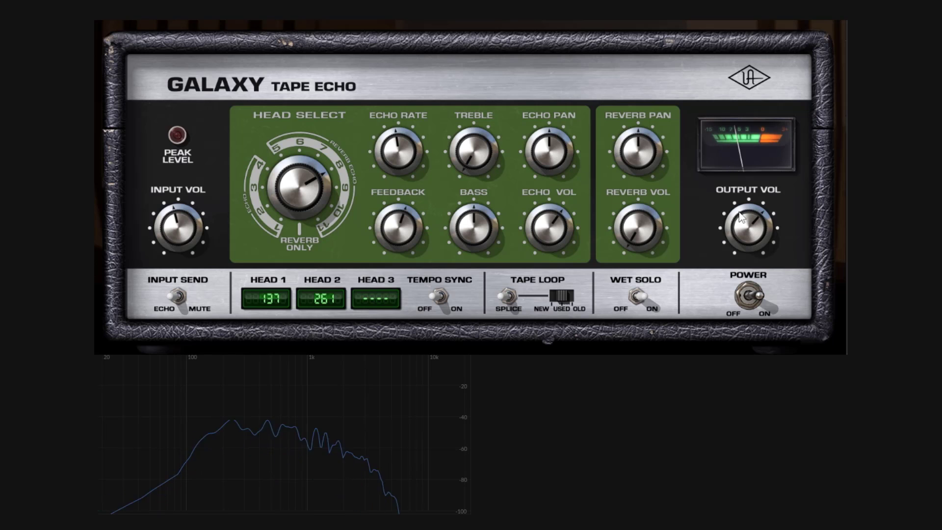
{"action": "left_click_drag", "start_coordinate": [460, 153], "coordinate": [505, 107]}
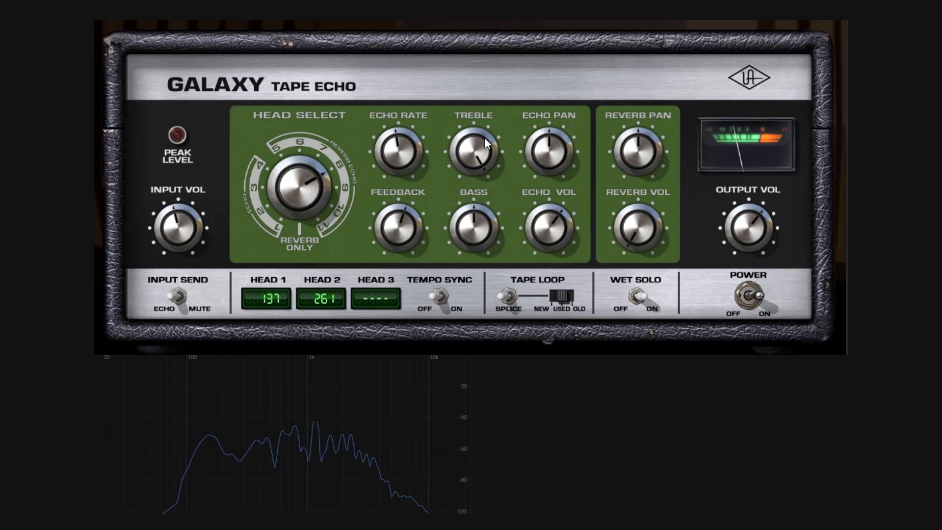
{"action": "left_click_drag", "start_coordinate": [478, 157], "coordinate": [491, 135]}
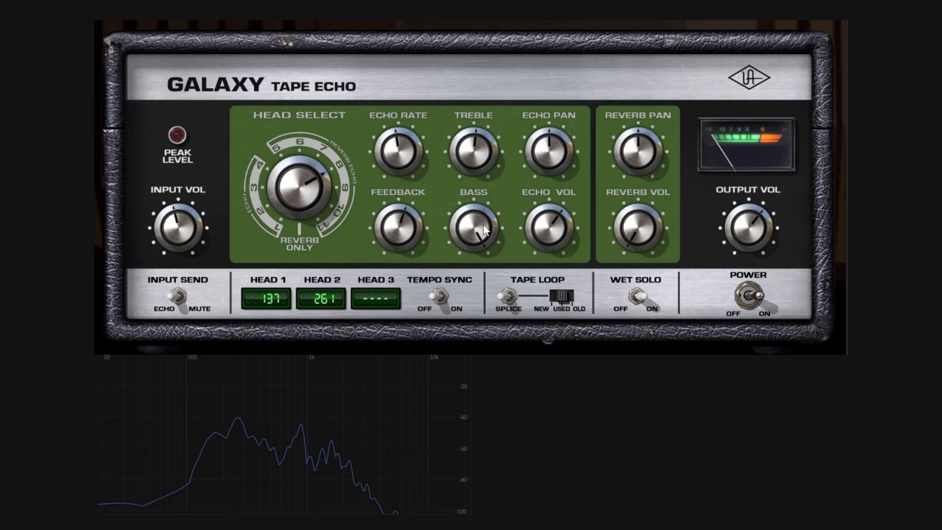
Step: Sweep the bass from maximum down to minimum, and readjust both the bass and the treble to about noon
{"action": "left_click_drag", "start_coordinate": [480, 222], "coordinate": [475, 273]}
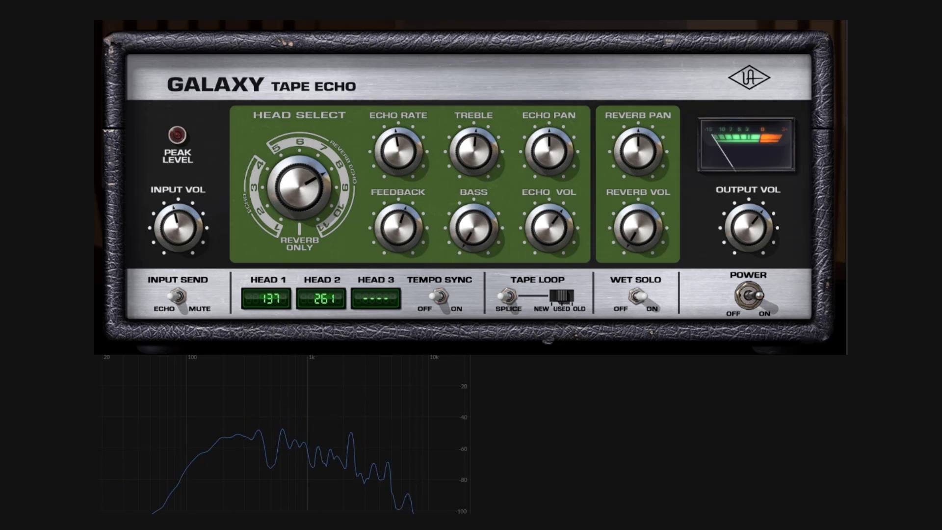
{"action": "left_click_drag", "start_coordinate": [480, 129], "coordinate": [478, 164]}
{"action": "left_click_drag", "start_coordinate": [477, 246], "coordinate": [486, 192]}
{"action": "left_click_drag", "start_coordinate": [483, 151], "coordinate": [482, 156]}
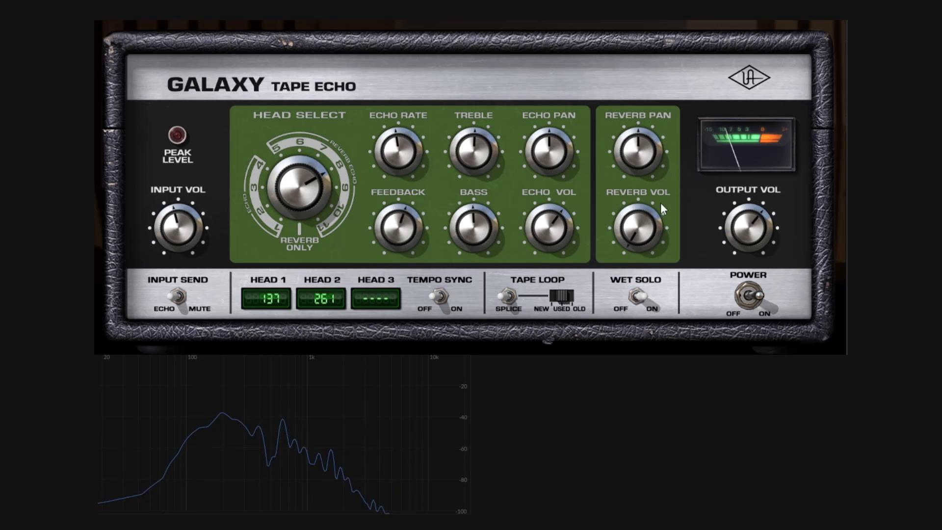
Step: Raise the reverb volume to about eleven o'clock and compare wet solo off and on, leaving it off
{"action": "left_click_drag", "start_coordinate": [661, 205], "coordinate": [640, 160]}
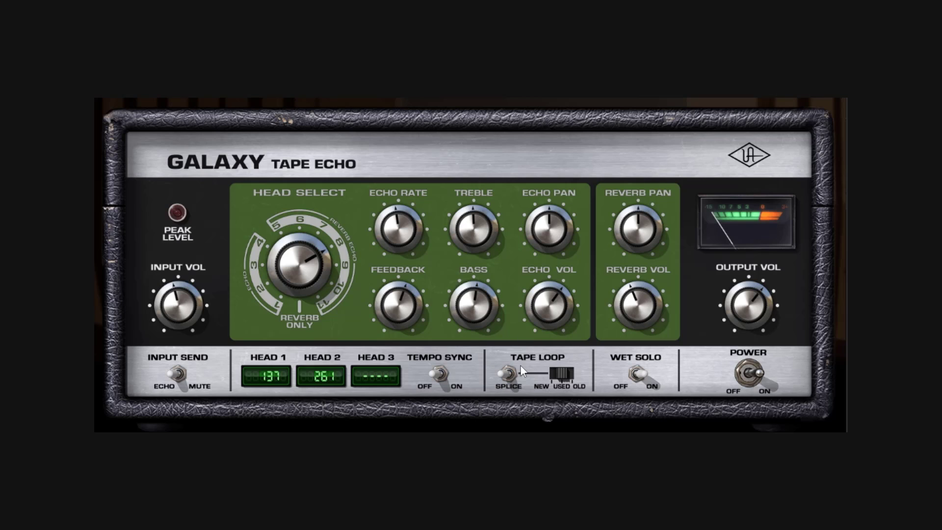
{"action": "left_click", "coordinate": [641, 375]}
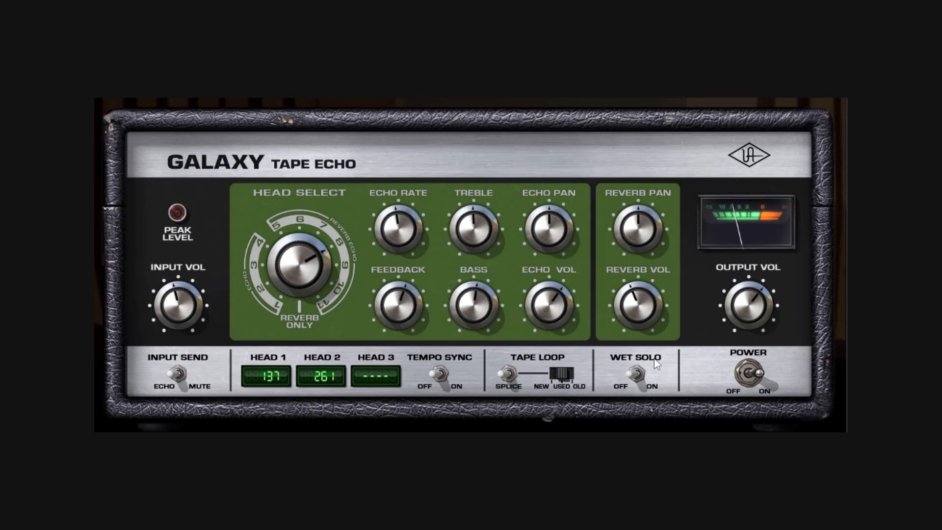
{"action": "left_click", "coordinate": [639, 374]}
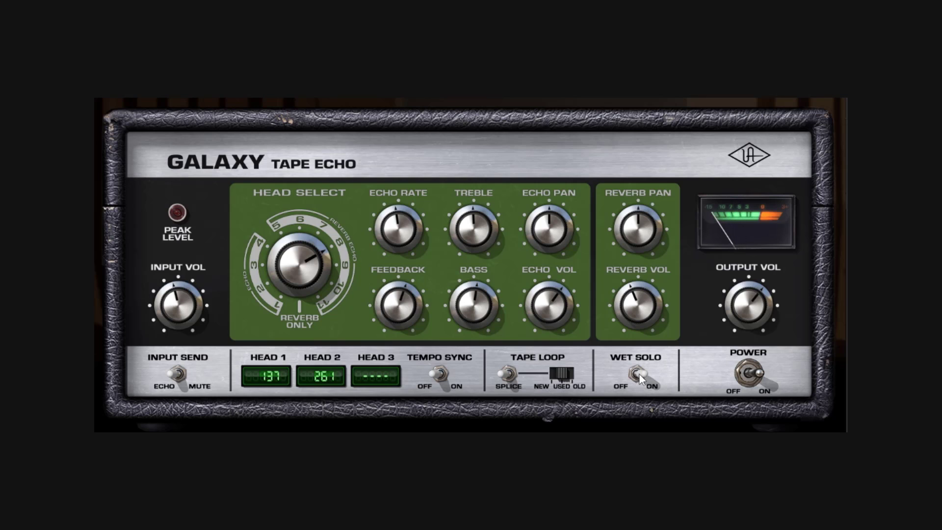
{"action": "left_click", "coordinate": [638, 375]}
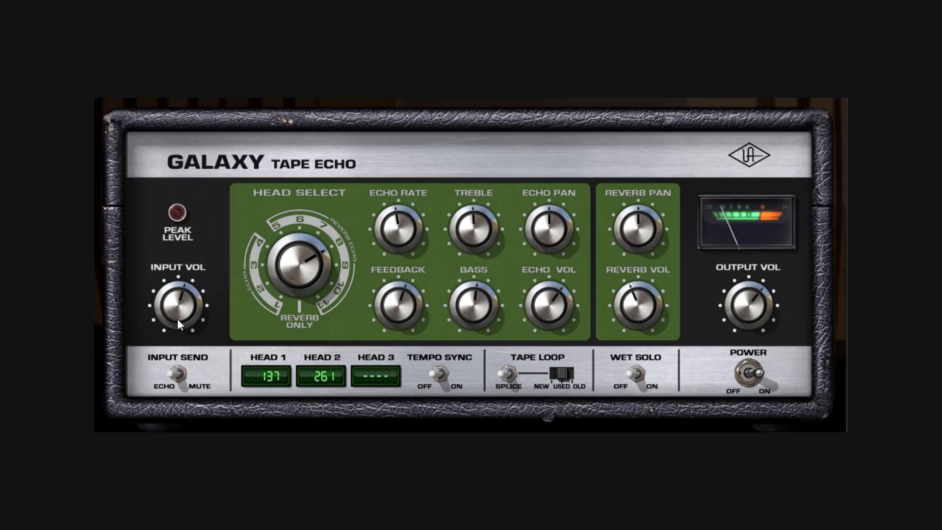
Step: Raise the input volume to just past noon and the reverb volume to about three o'clock, muting the input send and returning it to Echo
{"action": "scroll", "coordinate": [183, 326], "scroll_direction": "up", "scroll_amount": 3}
{"action": "left_click_drag", "start_coordinate": [630, 316], "coordinate": [635, 239]}
{"action": "left_click", "coordinate": [177, 374]}
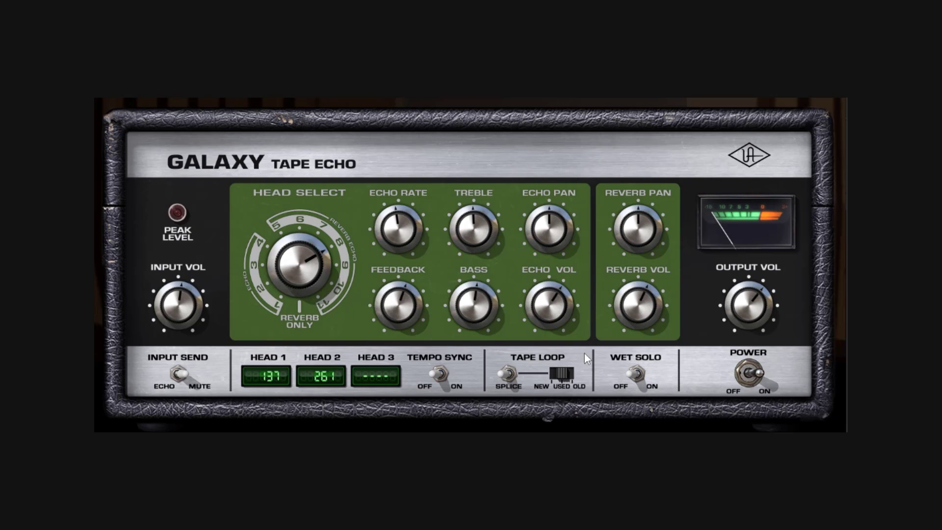
{"action": "left_click_drag", "start_coordinate": [631, 306], "coordinate": [634, 294]}
{"action": "left_click", "coordinate": [642, 373]}
{"action": "left_click", "coordinate": [180, 373]}
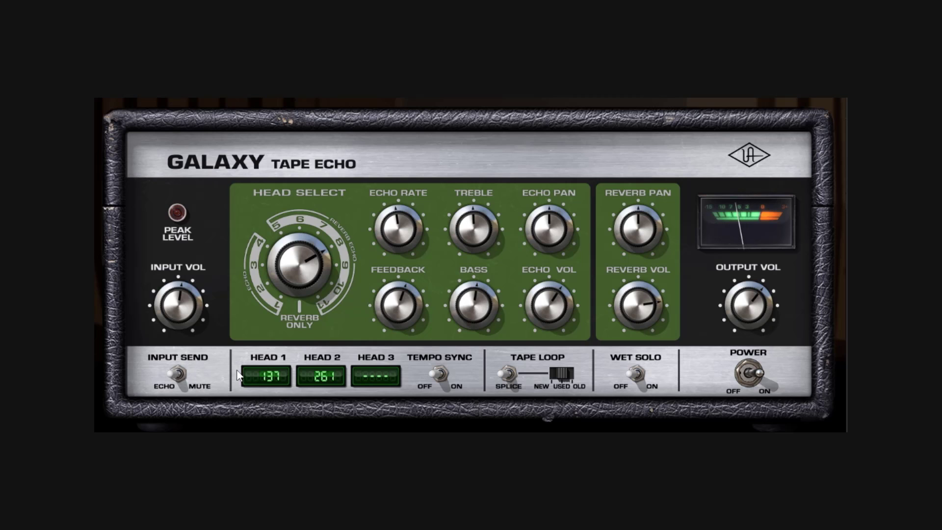
Step: Lower the reverb volume to about noon and switch the input send repeatedly between Mute and Echo, ending on Echo
{"action": "left_click_drag", "start_coordinate": [629, 314], "coordinate": [630, 324]}
{"action": "left_click", "coordinate": [179, 374]}
{"action": "left_click", "coordinate": [179, 374]}
{"action": "left_click", "coordinate": [179, 374]}
{"action": "left_click", "coordinate": [179, 374]}
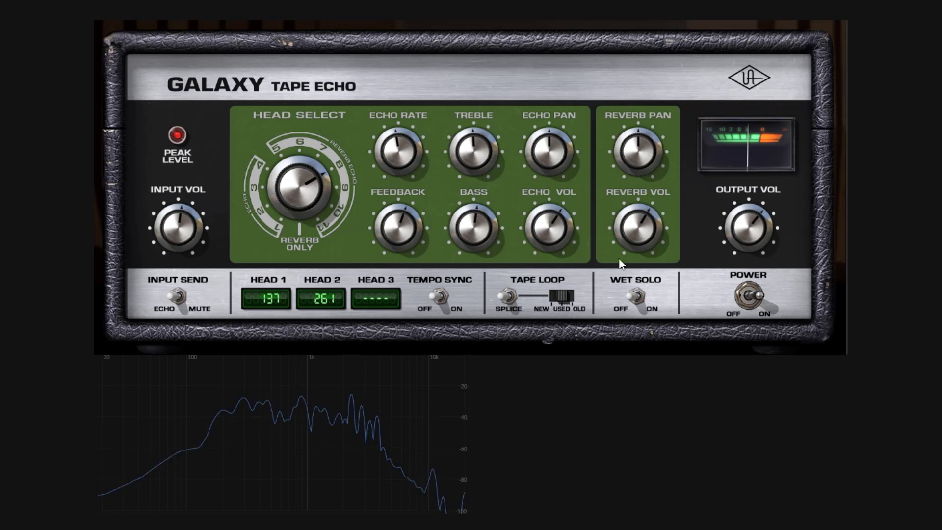
Step: With reverb volume at minimum and wet solo on, lower the input volume to about eleven o'clock and raise the output volume to compensate
{"action": "left_click_drag", "start_coordinate": [653, 226], "coordinate": [636, 224]}
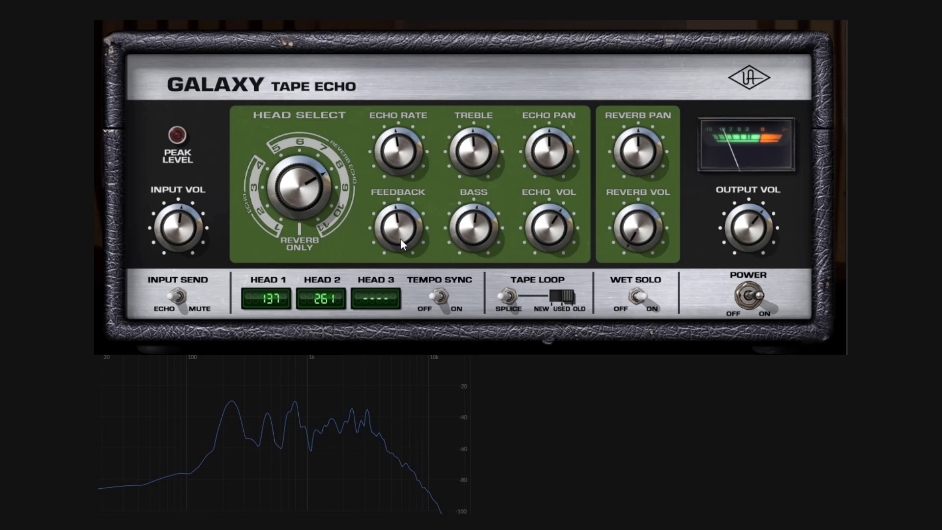
{"action": "left_click_drag", "start_coordinate": [196, 227], "coordinate": [182, 251]}
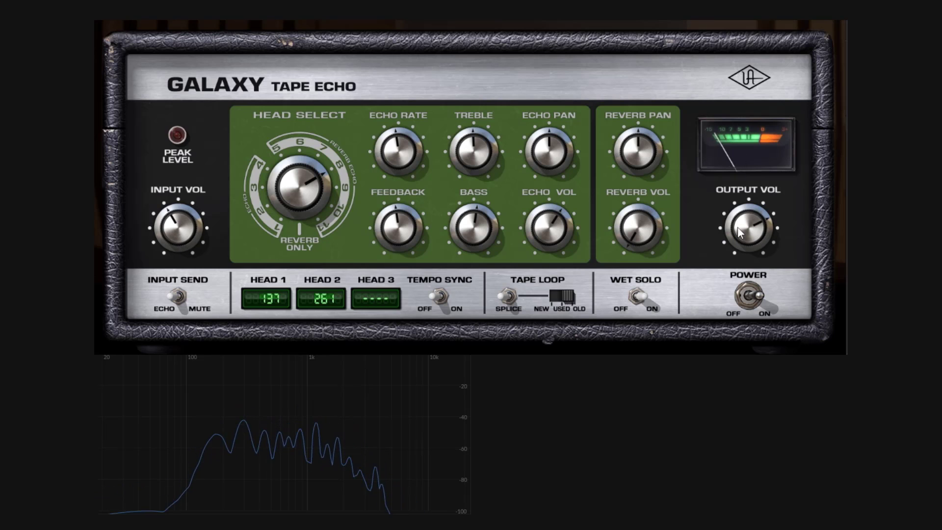
{"action": "left_click_drag", "start_coordinate": [738, 226], "coordinate": [741, 229]}
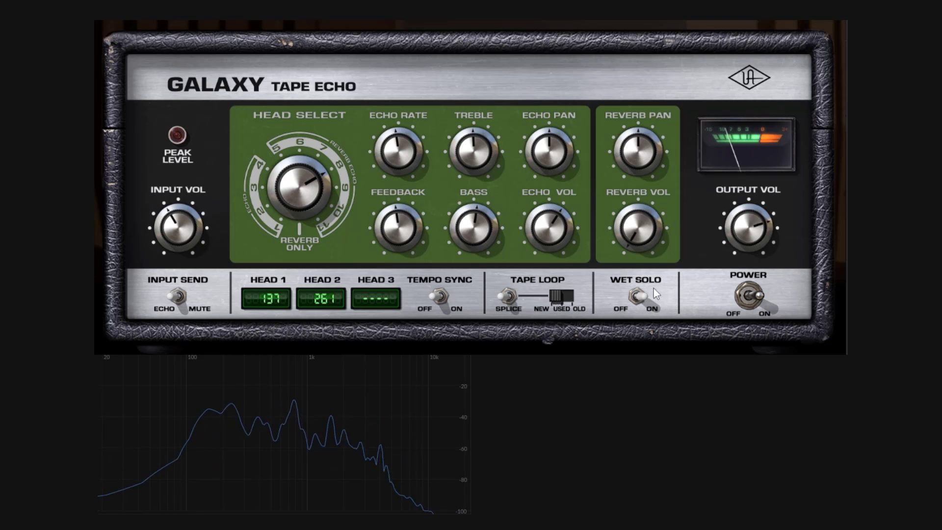
Step: Change the tape loop age and set head select to position 3, with feedback at about one o'clock
{"action": "left_click", "coordinate": [576, 300]}
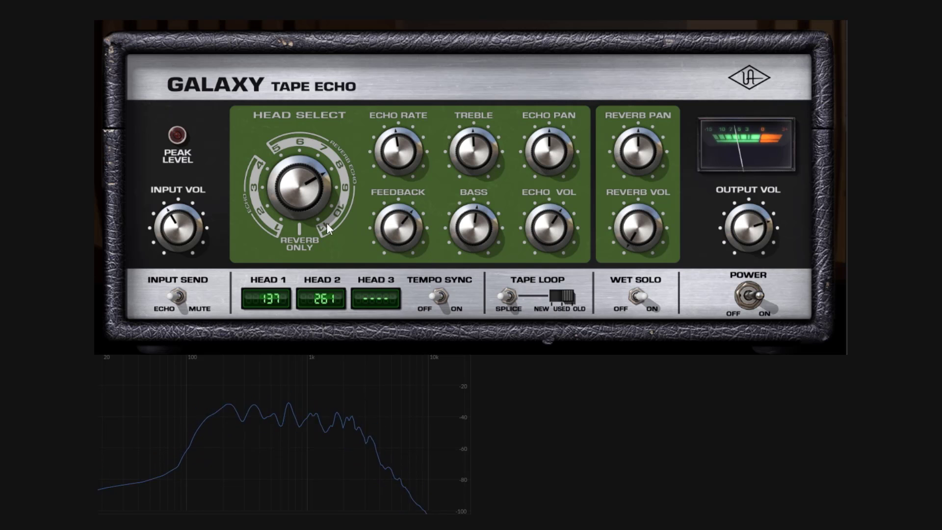
{"action": "left_click_drag", "start_coordinate": [297, 190], "coordinate": [293, 202]}
{"action": "left_click_drag", "start_coordinate": [300, 241], "coordinate": [309, 250]}
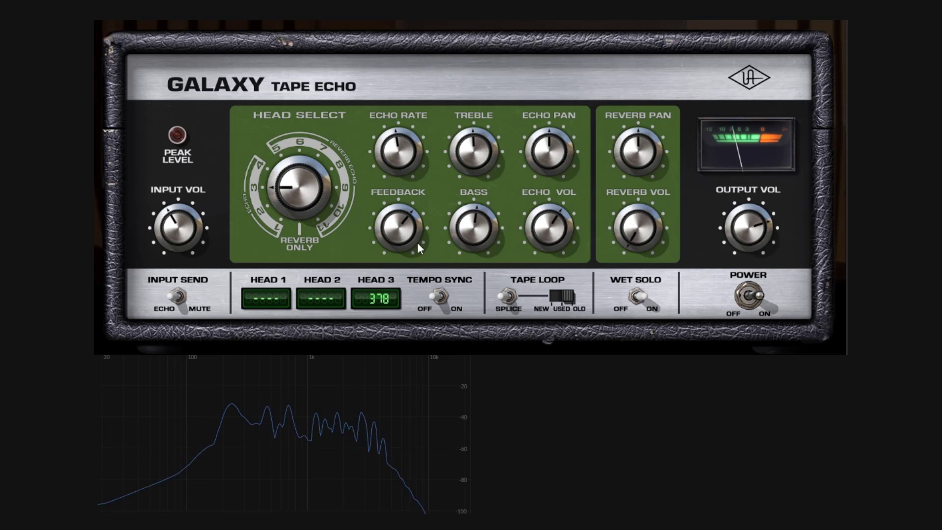
Step: Trigger the tape loop splice repeatedly, changing the tape age between triggers to compare the effect on the echoes
{"action": "left_click", "coordinate": [515, 302]}
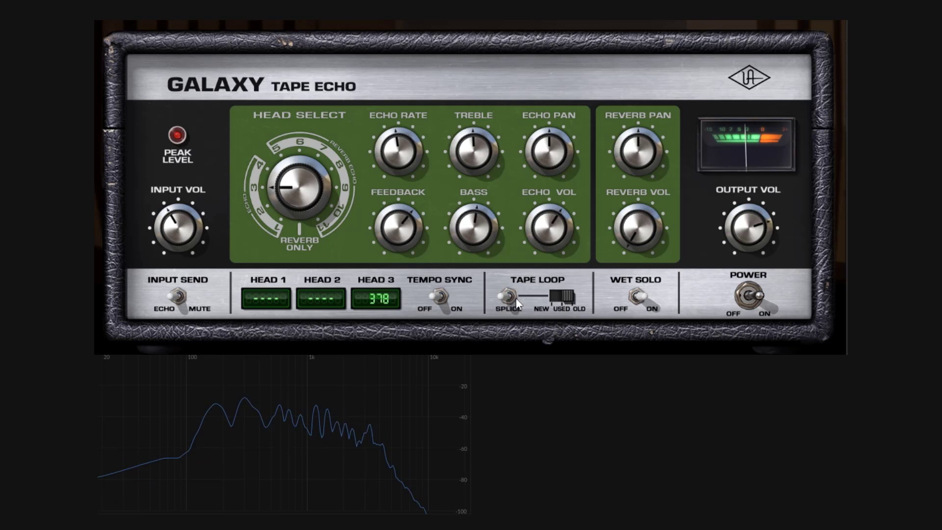
{"action": "left_click", "coordinate": [509, 296]}
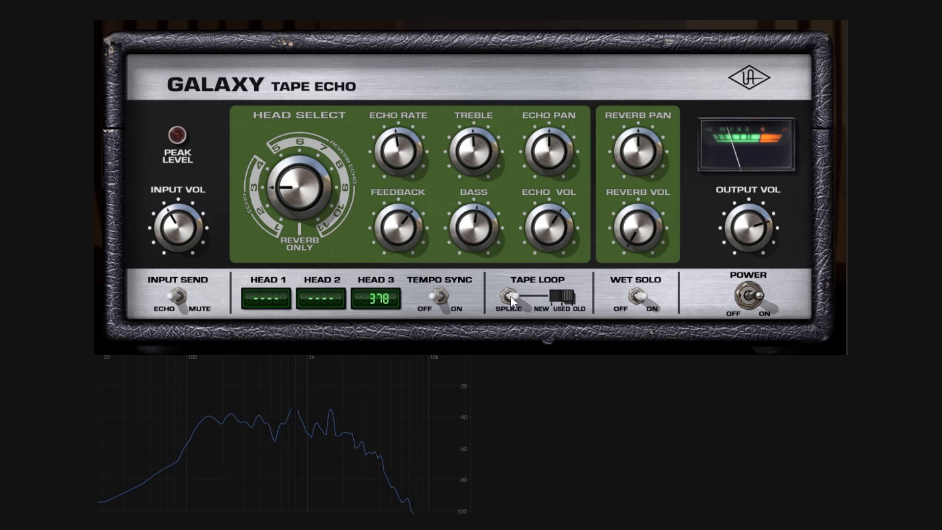
{"action": "left_click", "coordinate": [509, 296]}
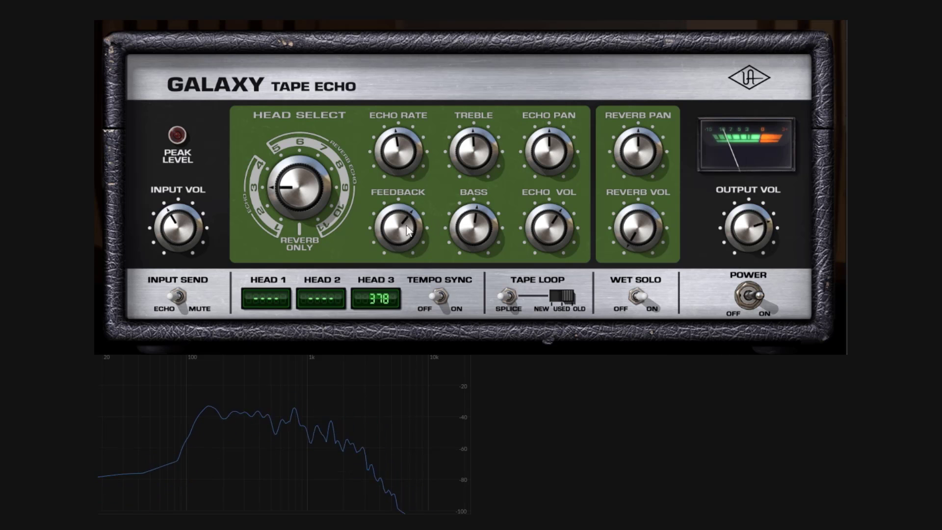
{"action": "left_click", "coordinate": [552, 302]}
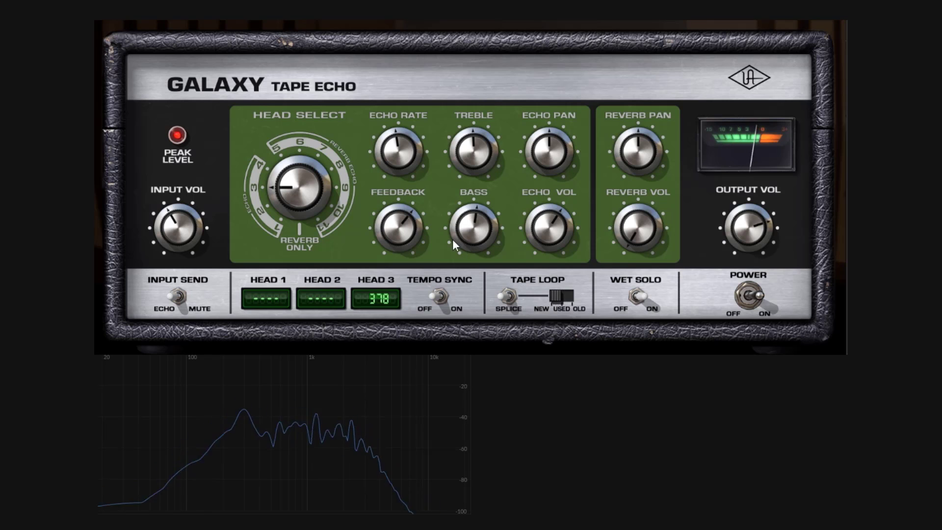
{"action": "left_click", "coordinate": [510, 296]}
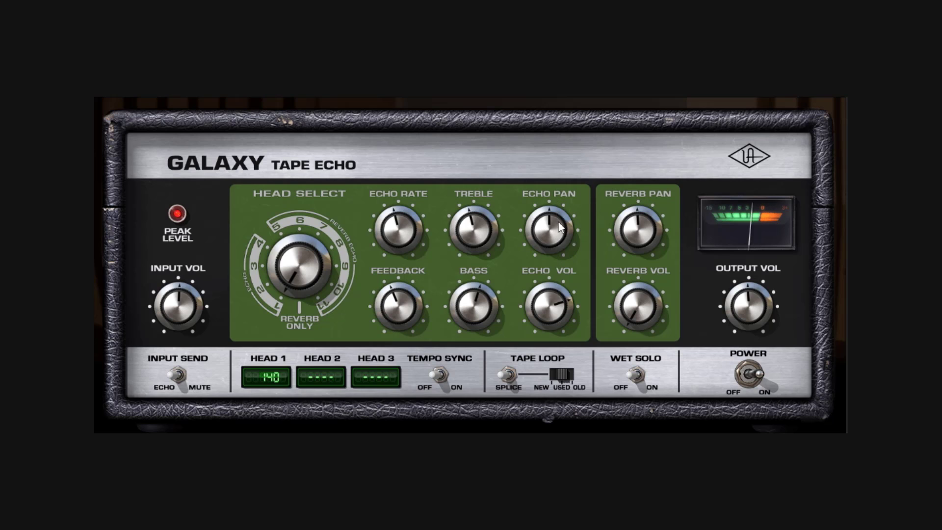
Step: Pan the echo fully left and the reverb fully right, and return echo pan to centre and reverb pan to about one o'clock
{"action": "left_click_drag", "start_coordinate": [561, 228], "coordinate": [540, 318]}
{"action": "left_click_drag", "start_coordinate": [636, 217], "coordinate": [660, 245]}
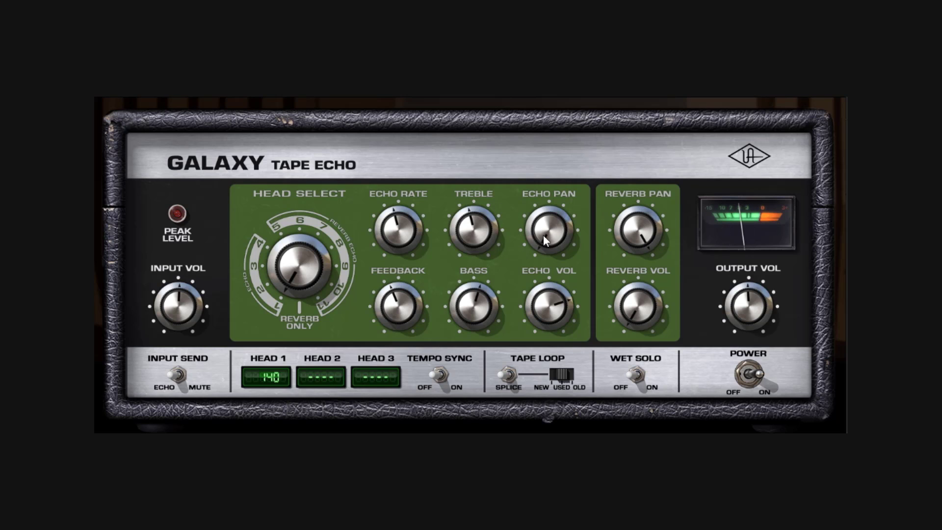
{"action": "left_click_drag", "start_coordinate": [543, 235], "coordinate": [545, 183]}
{"action": "left_click_drag", "start_coordinate": [638, 231], "coordinate": [639, 273]}
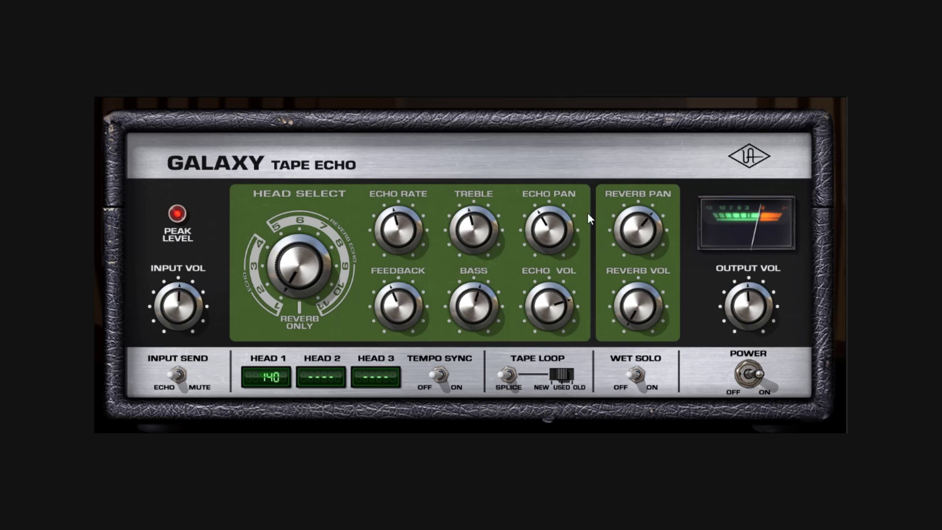
{"action": "mouse_move", "coordinate": [556, 229]}
{"action": "left_mouse_down"}
{"action": "mouse_move", "coordinate": [556, 200]}
{"action": "mouse_move", "coordinate": [554, 247]}
{"action": "mouse_move", "coordinate": [554, 216]}
{"action": "left_mouse_up"}
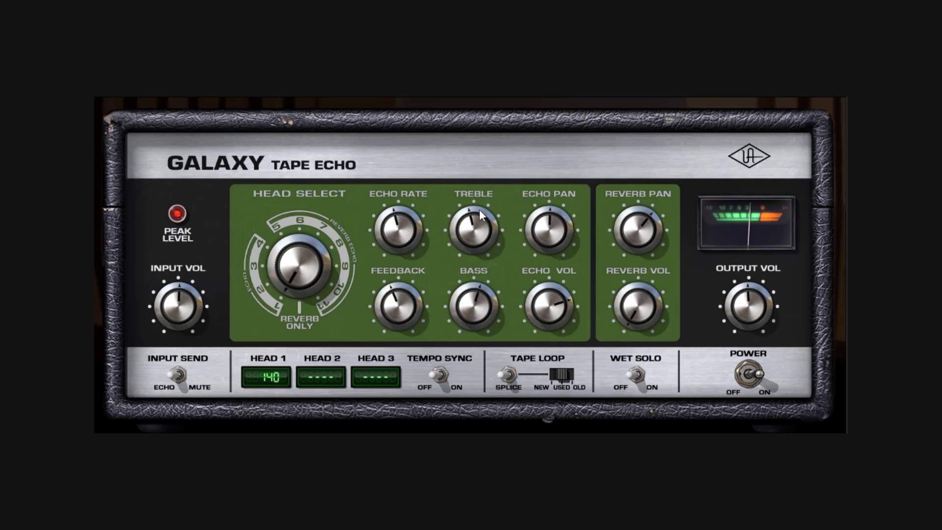